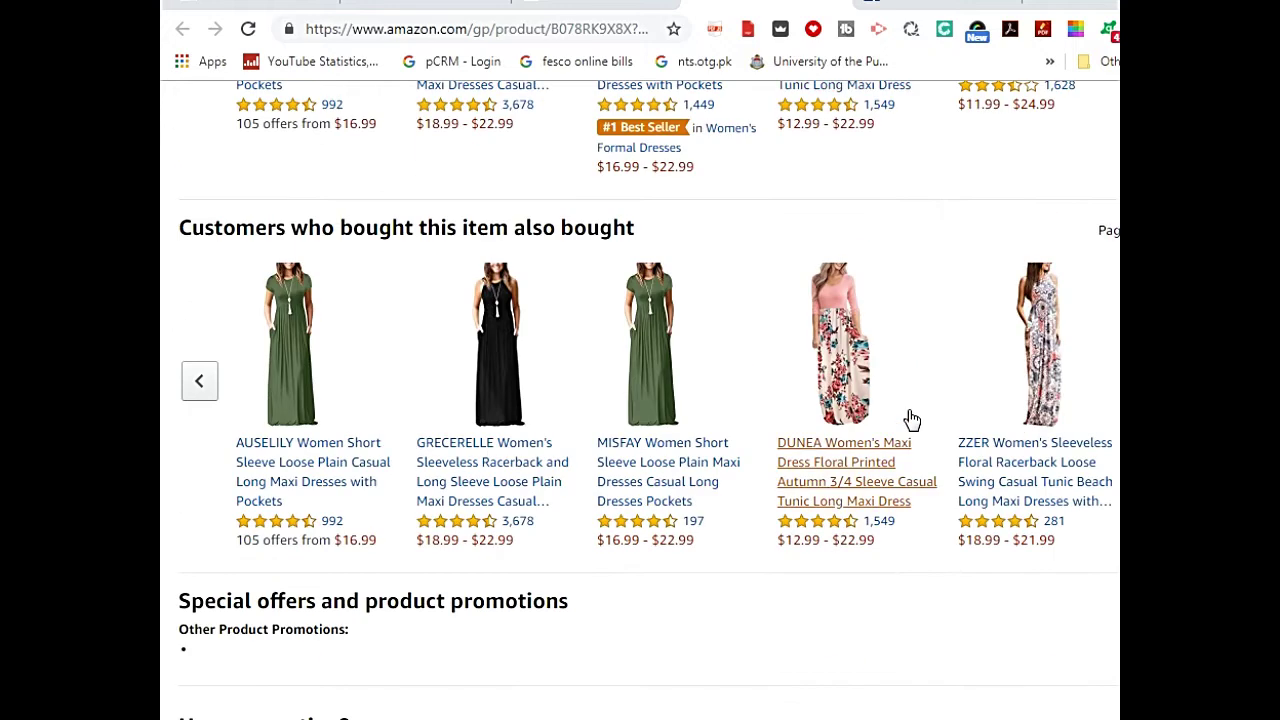
Step: Copy the Amazon dress listing's text from the Product Description heading through the end of Questions & answers
scroll(912, 420, "down", 3)
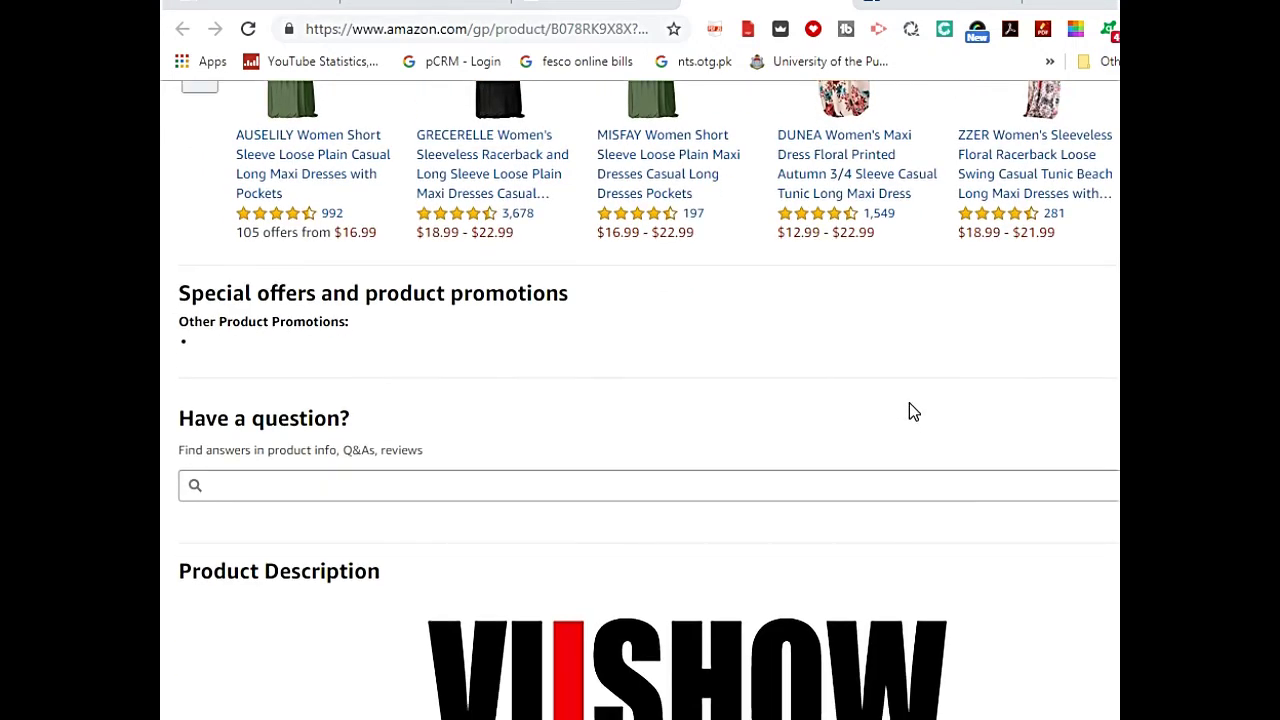
scroll(910, 410, "down", 4)
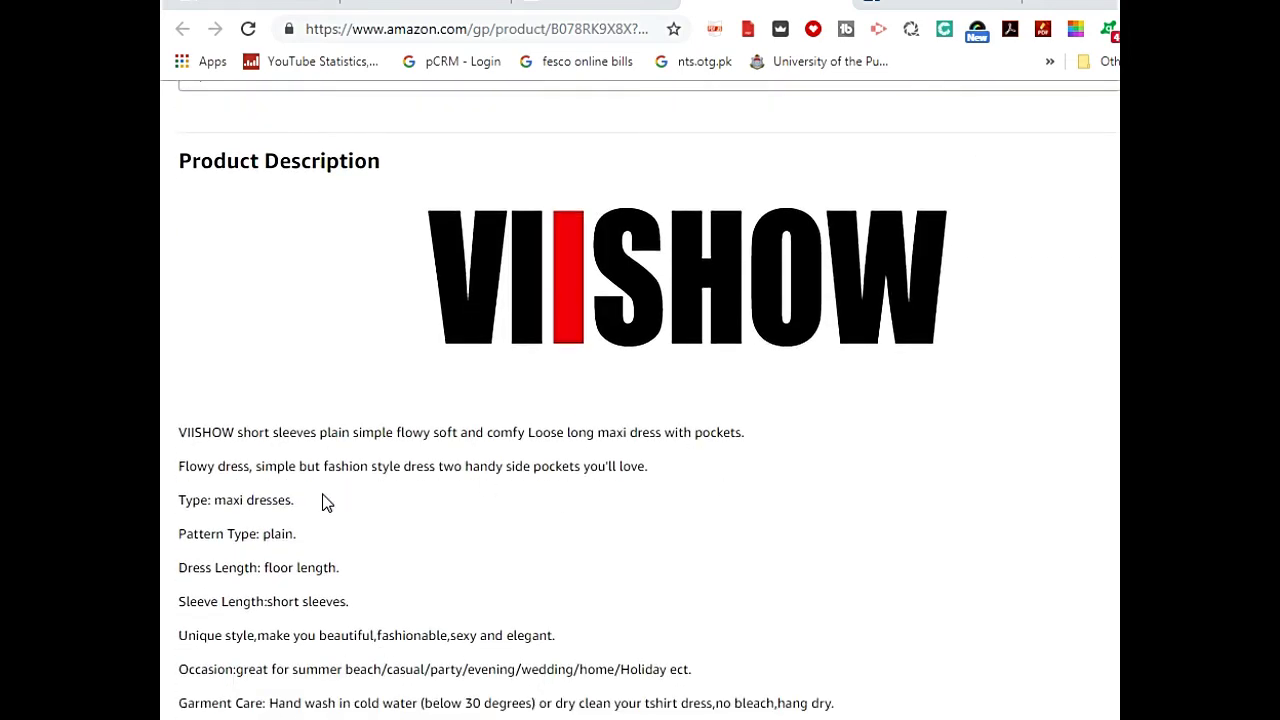
scroll(491, 494, "down", 10)
scroll(494, 494, "up", 14)
scroll(498, 487, "down", 4)
left_click_drag(183, 152, 560, 583)
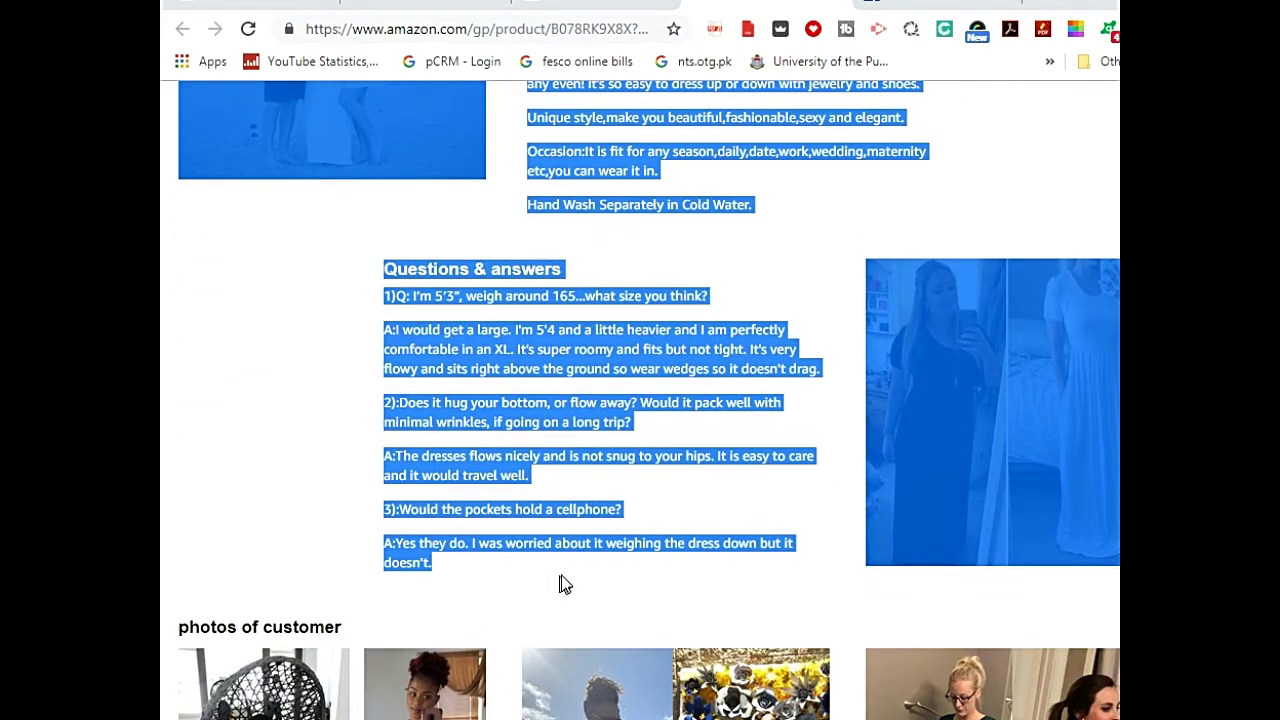
right_click(590, 337)
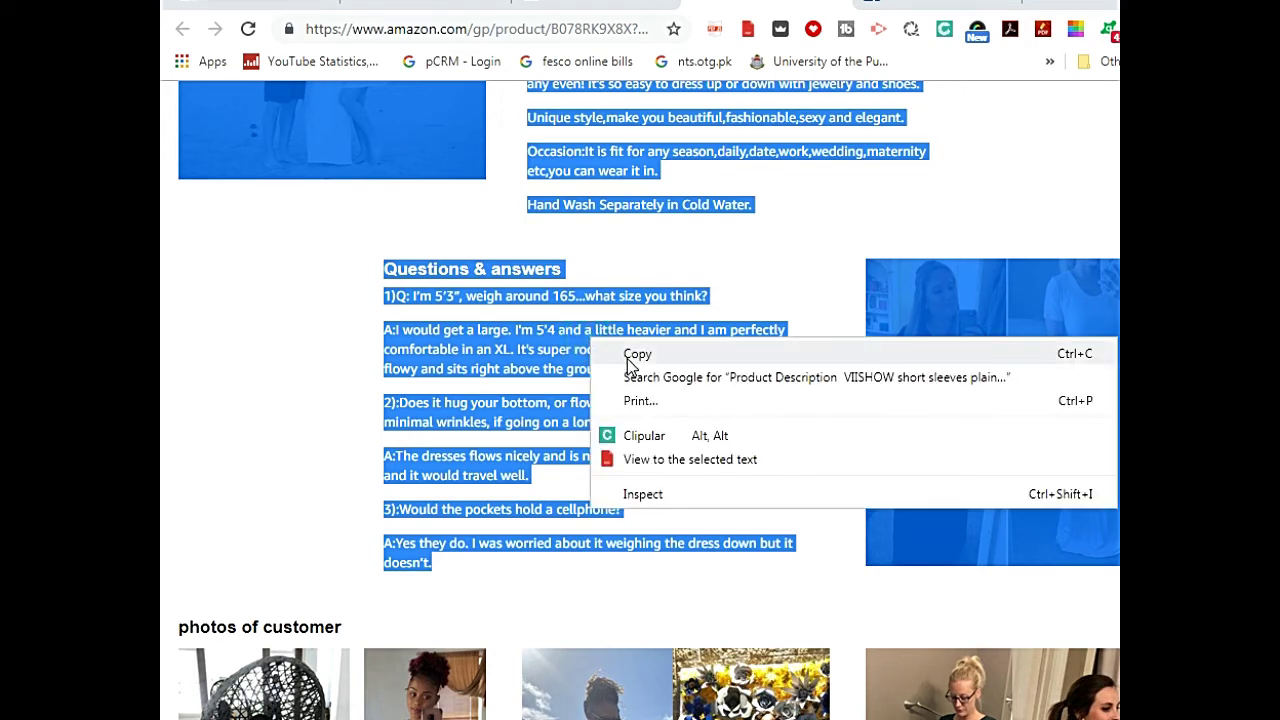
left_click(642, 358)
Step: Paste the copied description into the main description editor of the new WooCommerce product on the Market Mandi site
left_click(500, 8)
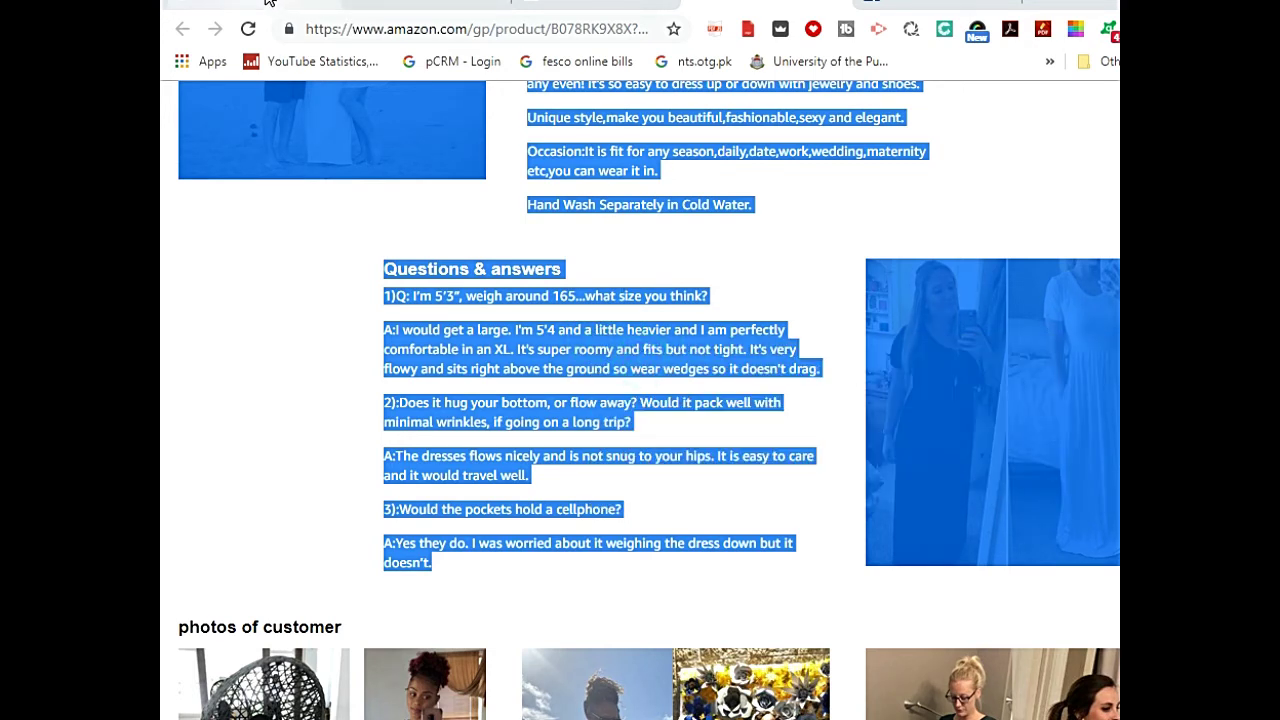
left_click(481, 591)
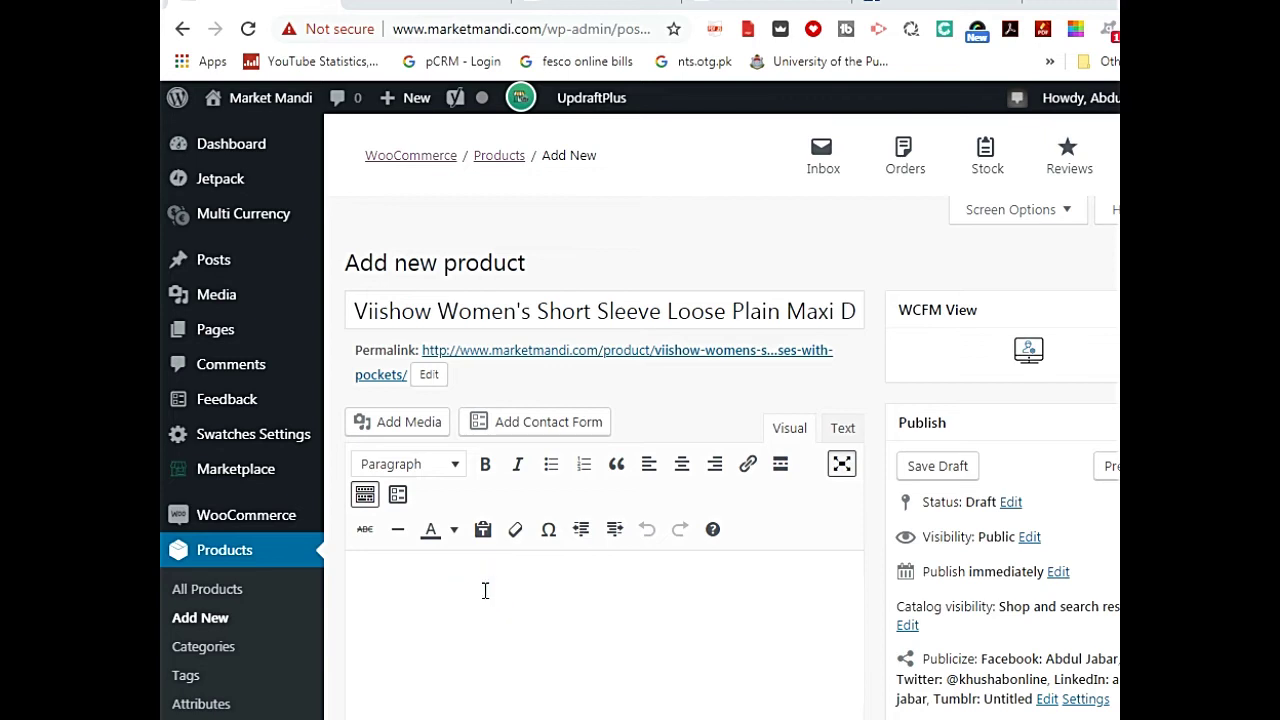
scroll(494, 591, "down", 1)
scroll(494, 591, "down", 1)
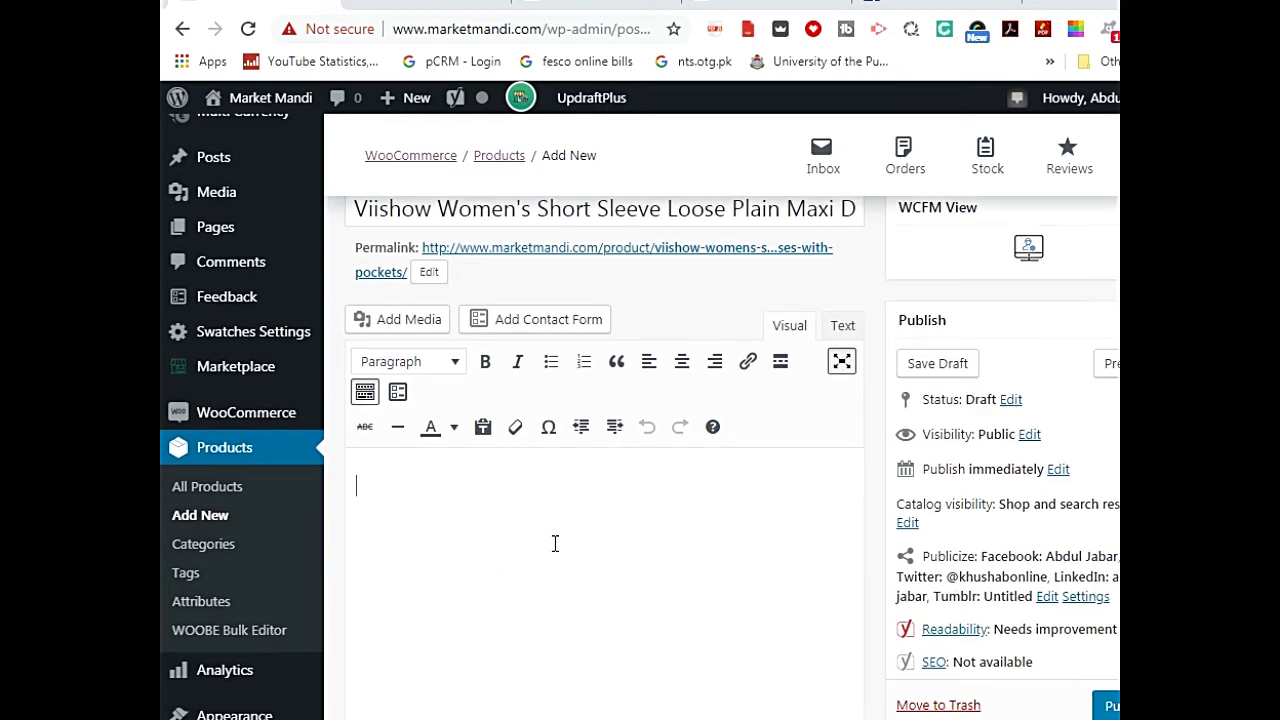
key("ctrl+v")
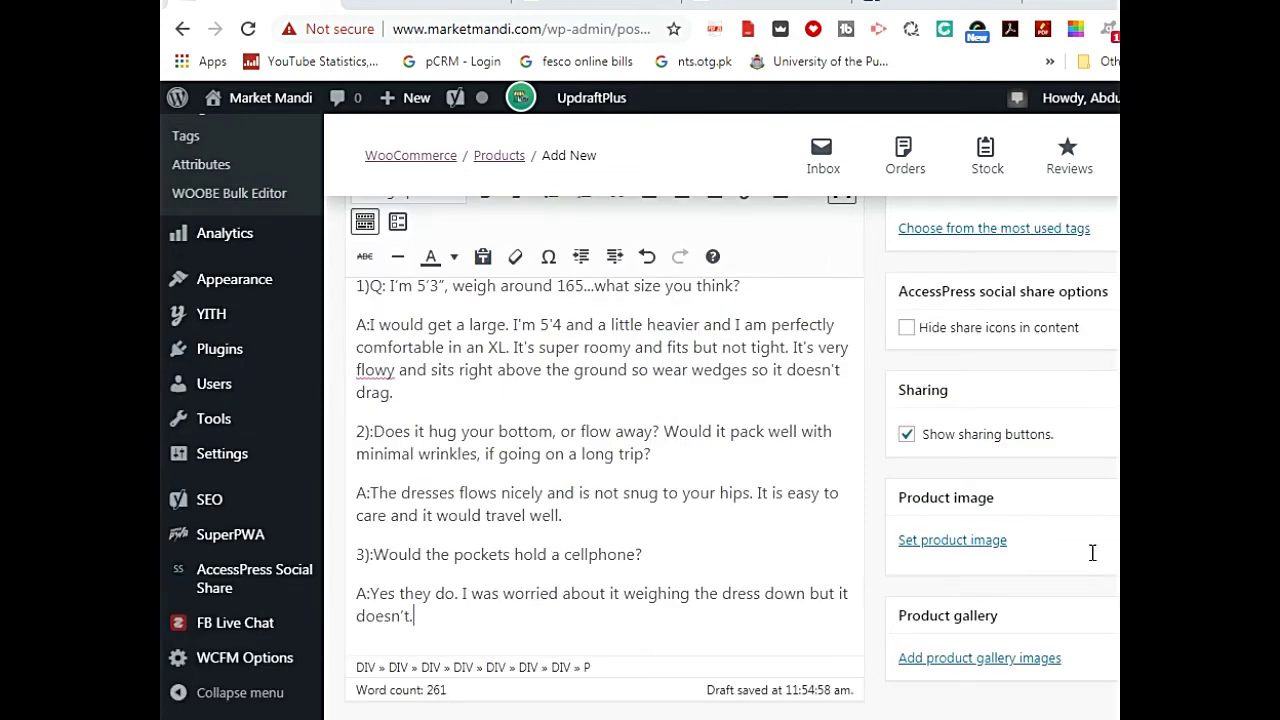
Step: Set the product type in Product data to External/Affiliate product
scroll(160, 418, "down", 10)
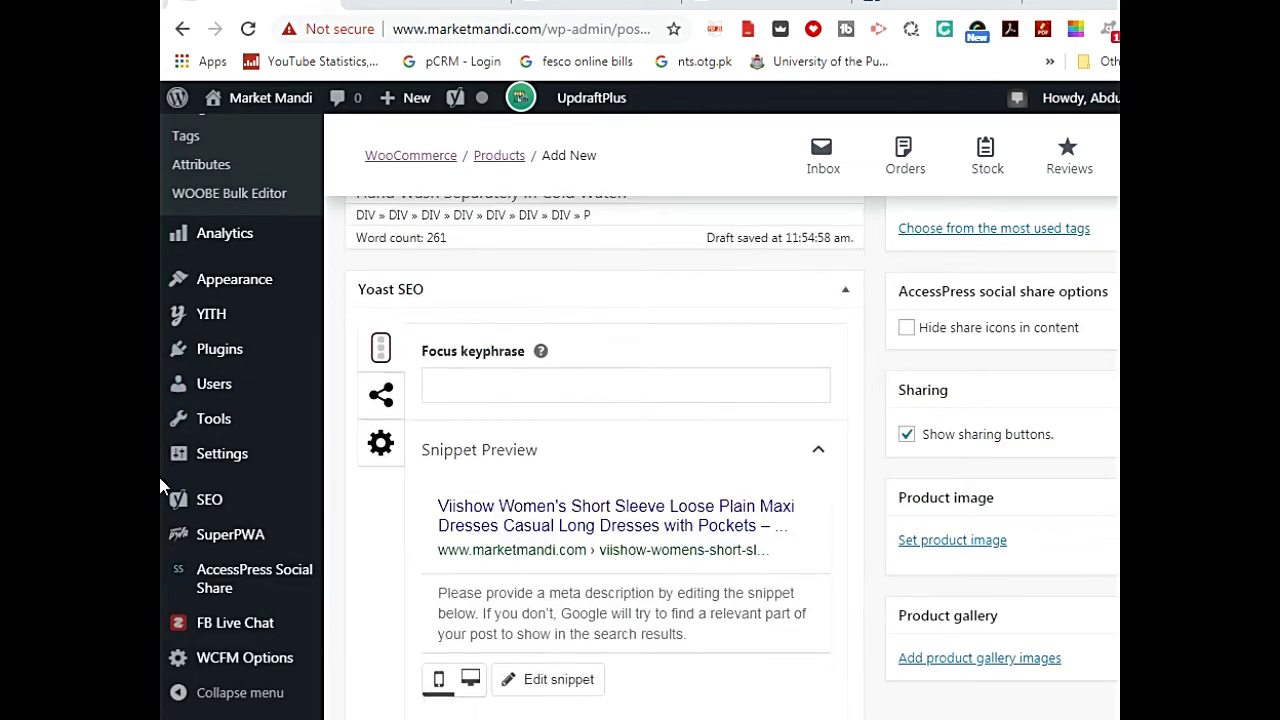
scroll(159, 485, "down", 3)
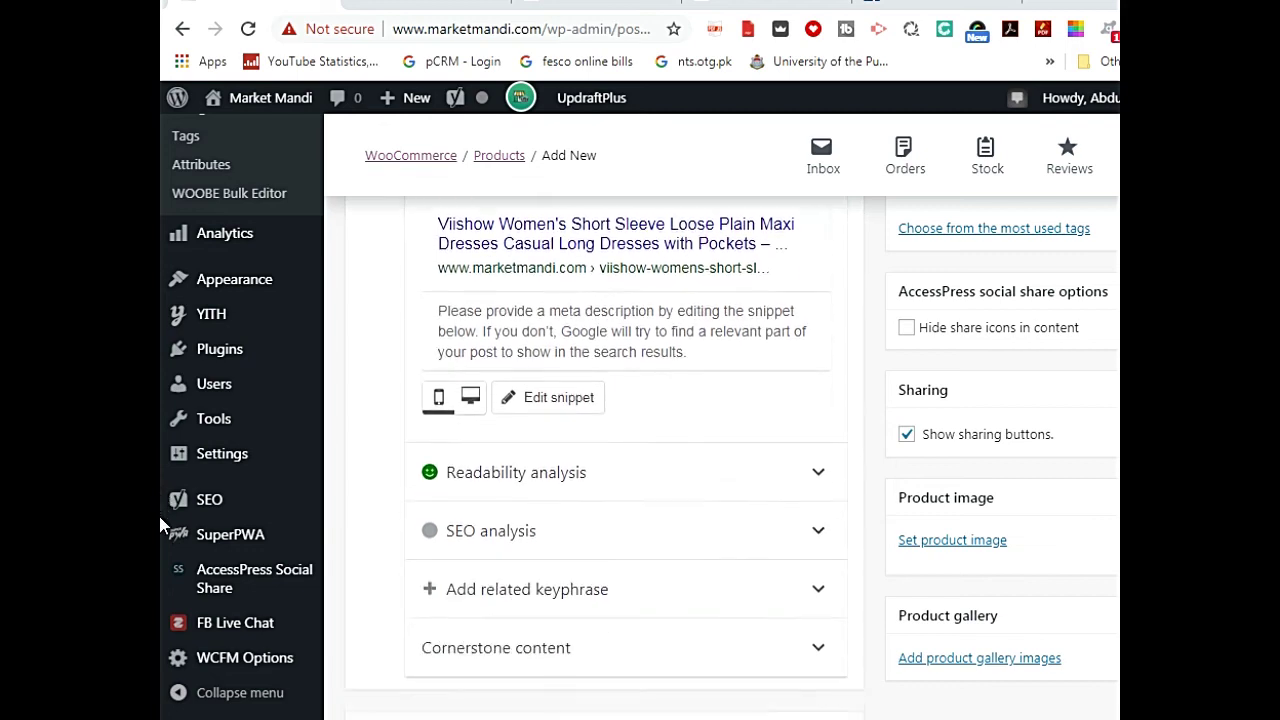
scroll(158, 555, "down", 3)
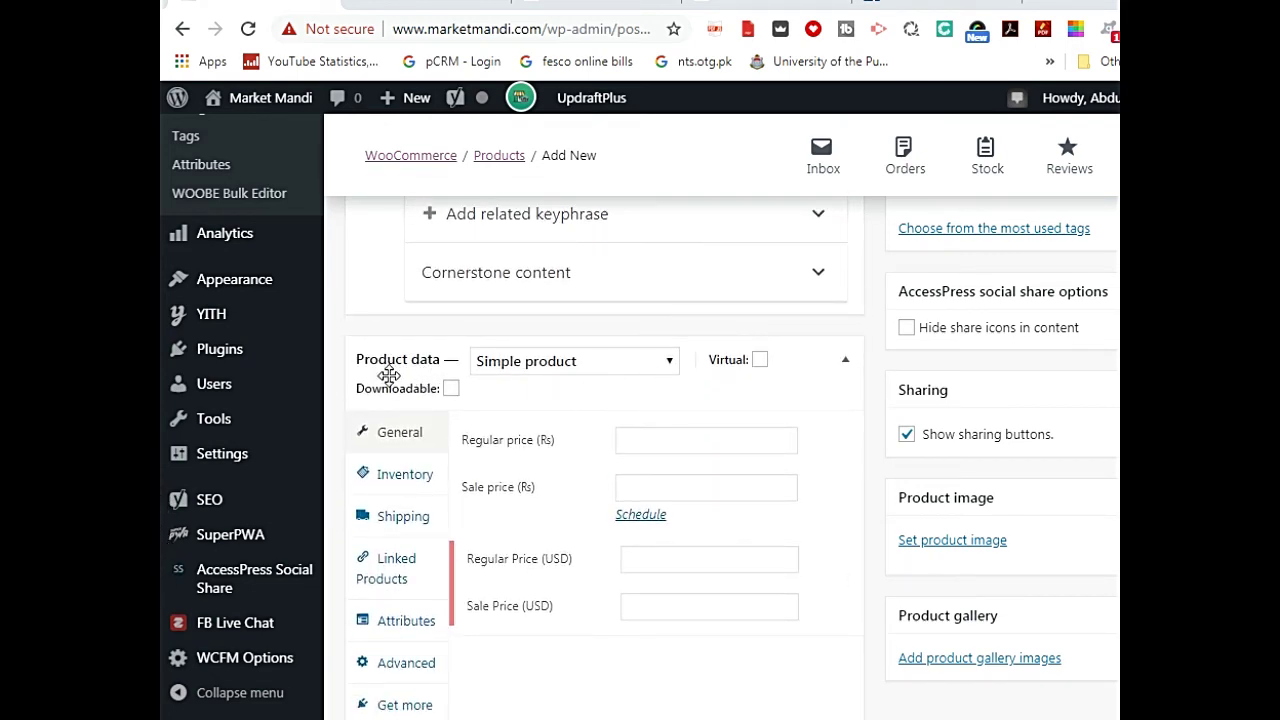
left_click(660, 368)
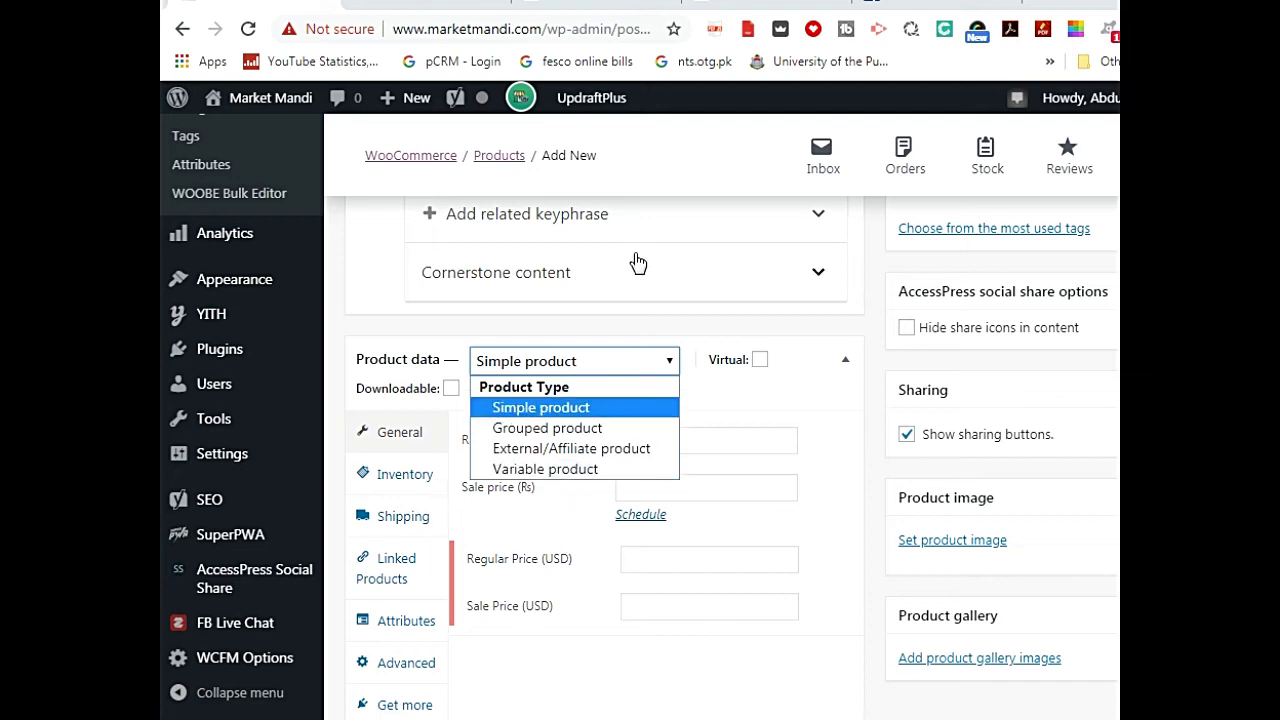
left_click(577, 455)
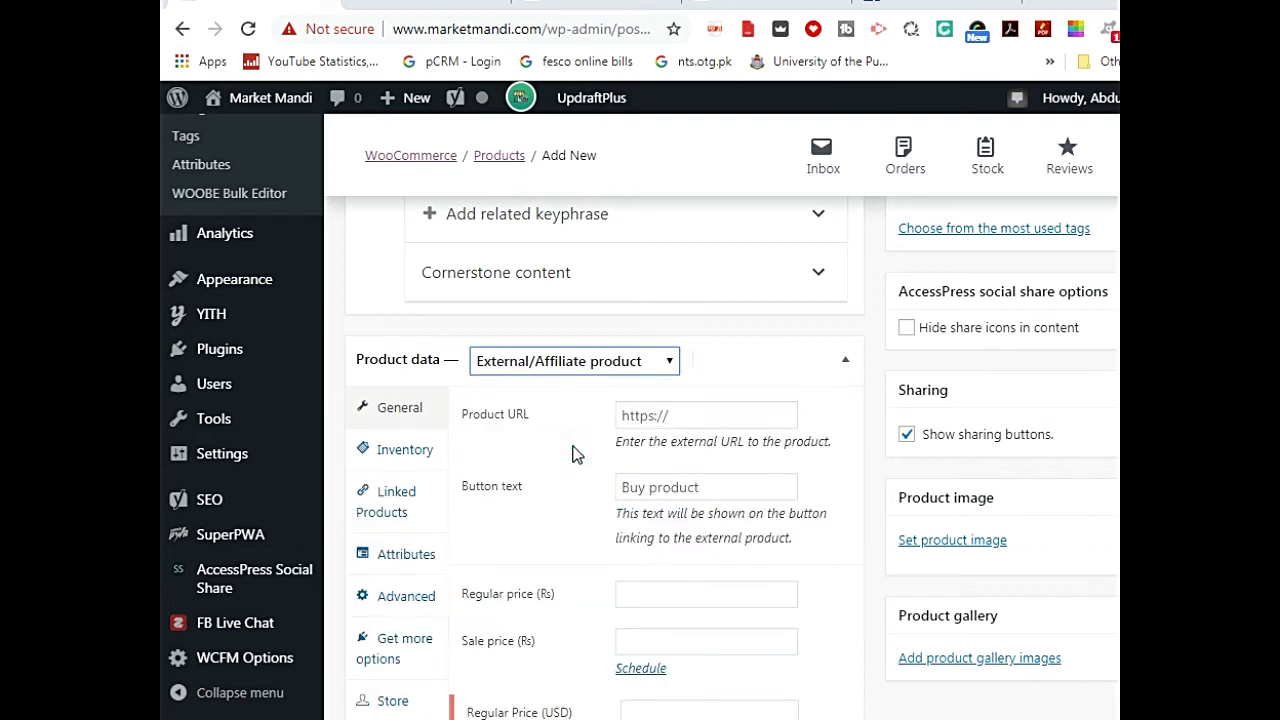
left_click(704, 414)
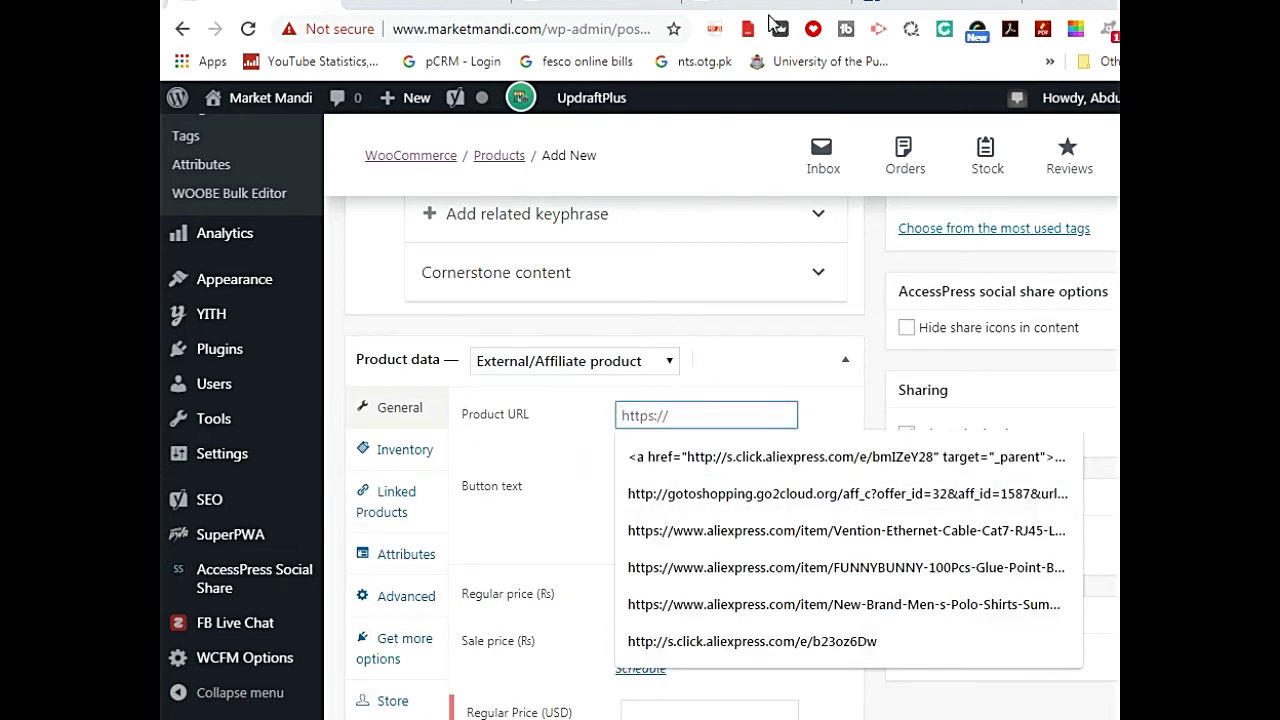
left_click(601, 5)
mouse_move(771, 477)
scroll(763, 596, "up", 4)
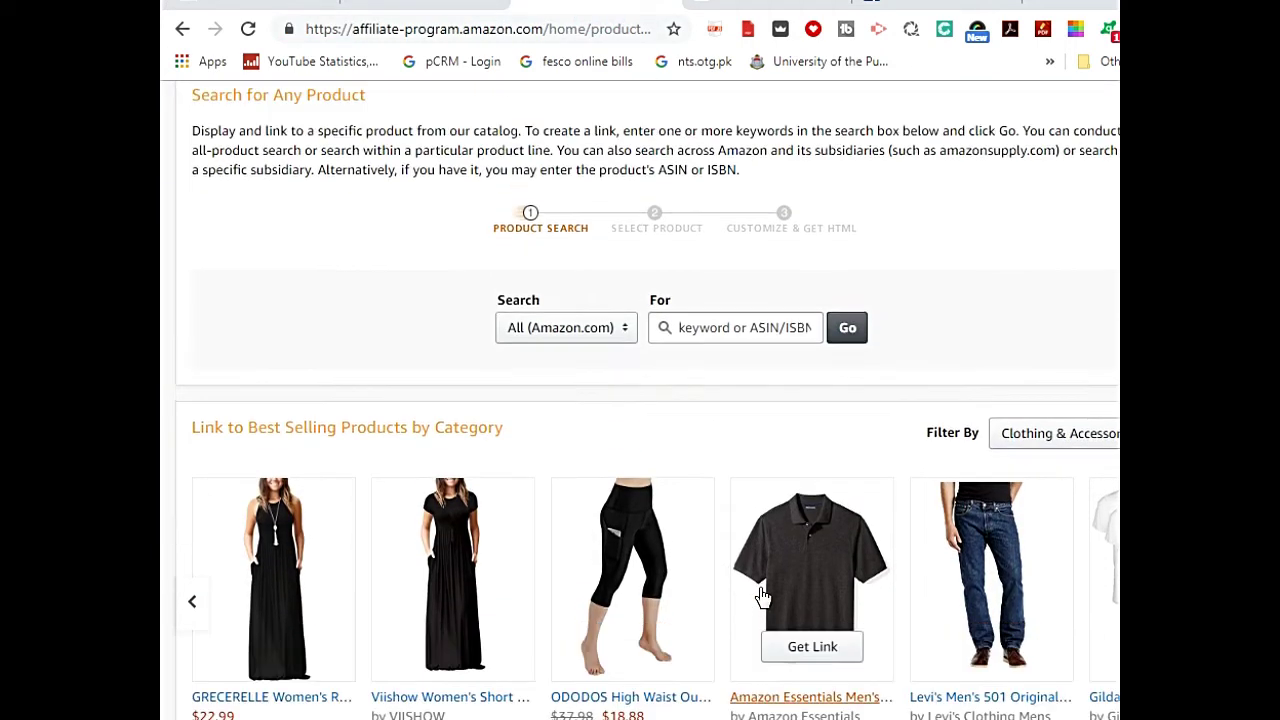
scroll(1019, 583, "up", 1)
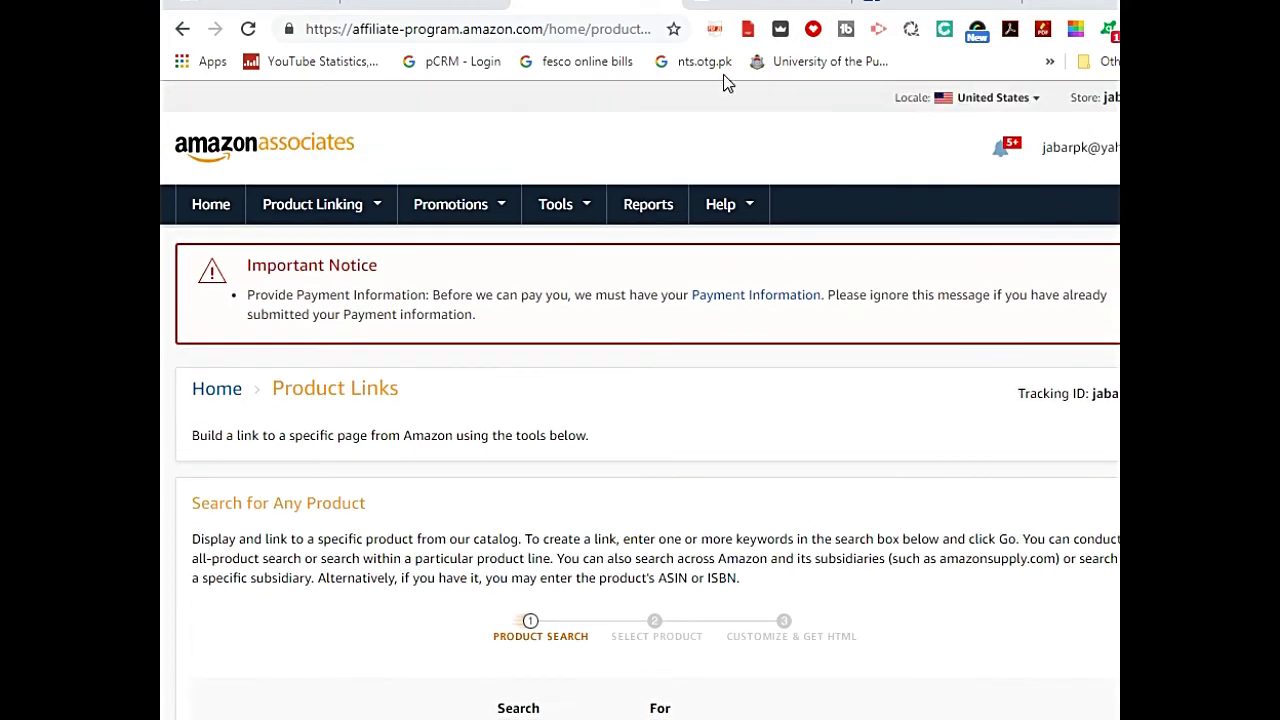
Step: Generate a short text link for the Viishow dress with SiteStripe on its Amazon product page and copy the link
left_click(790, 5)
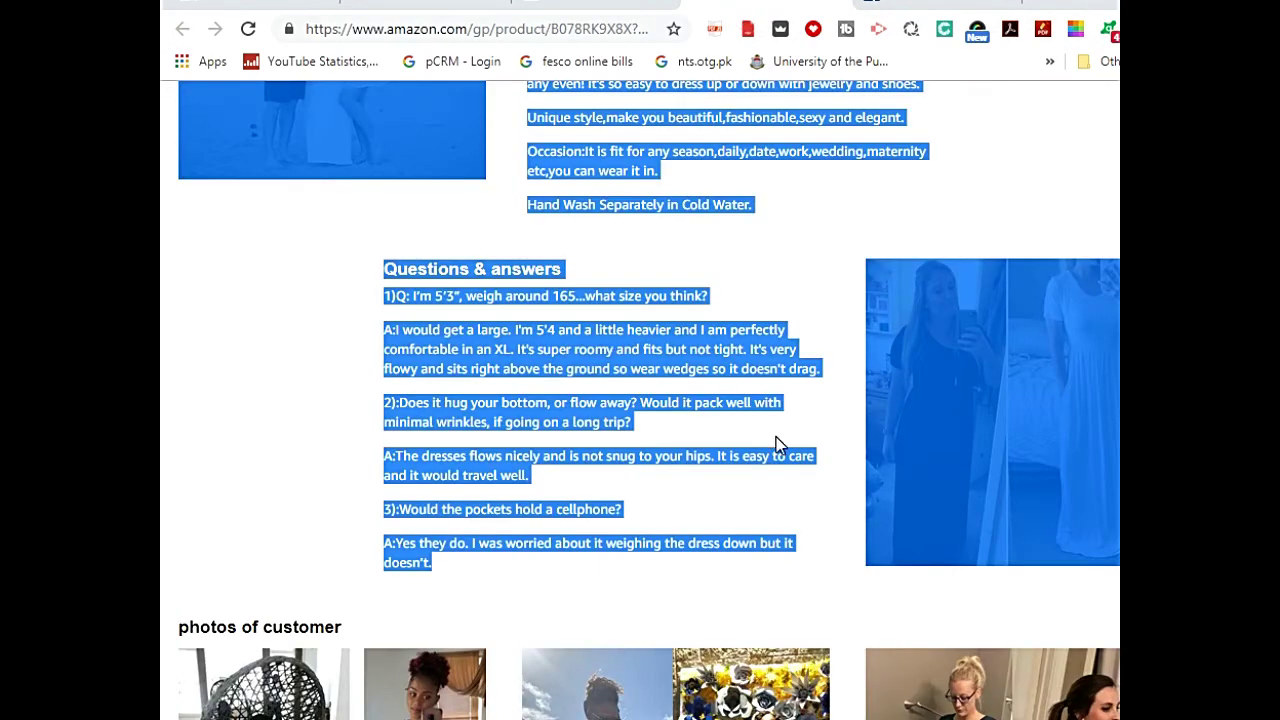
scroll(777, 443, "up", 2)
left_click(705, 273)
scroll(757, 365, "up", 10)
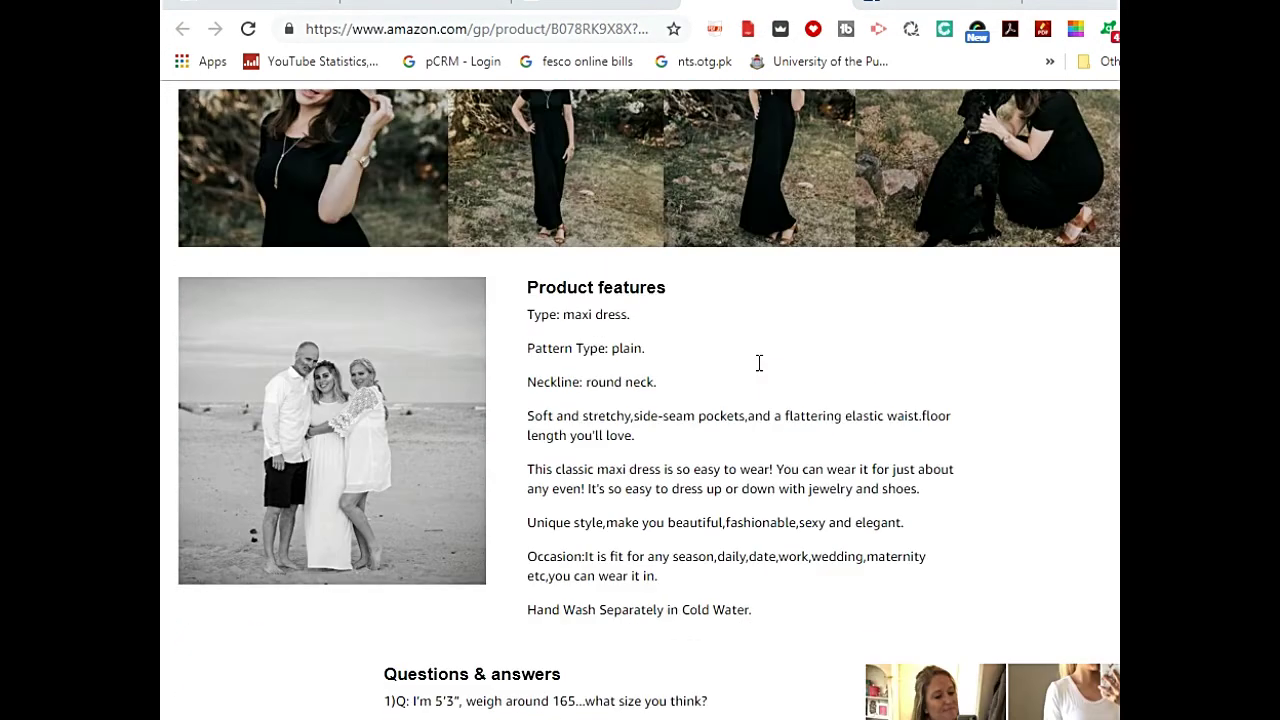
scroll(757, 362, "up", 15)
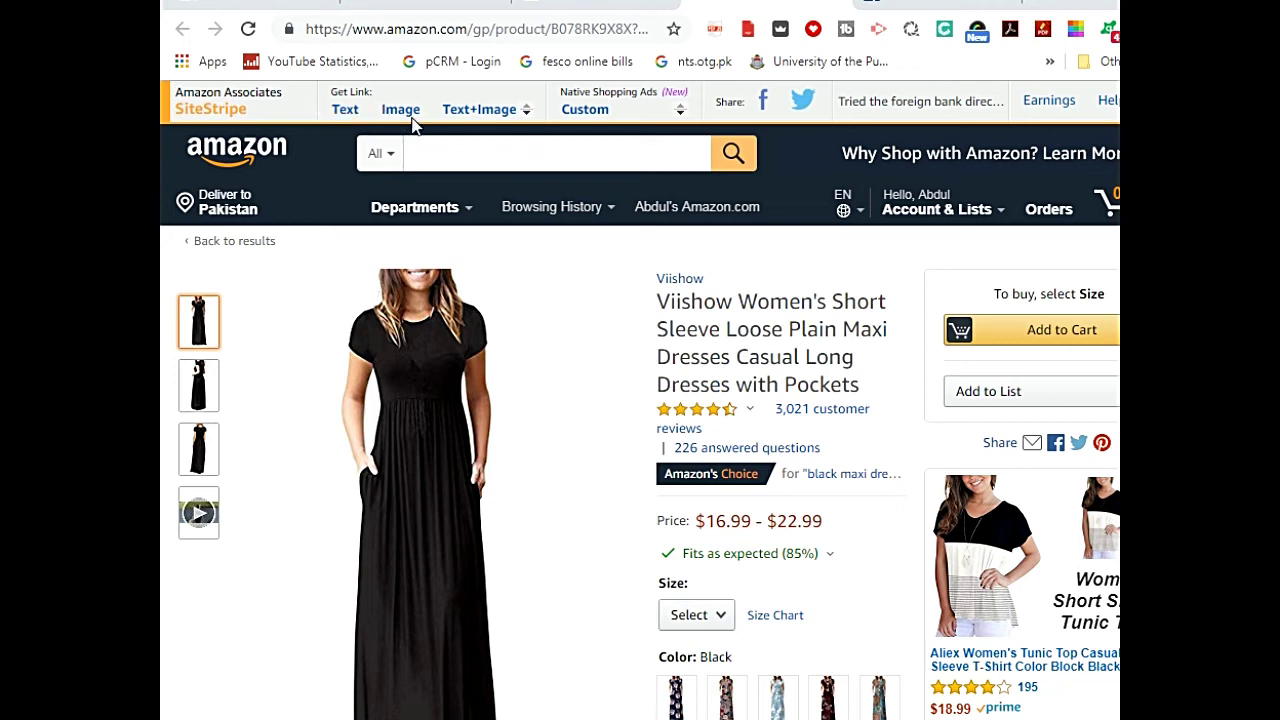
left_click(345, 112)
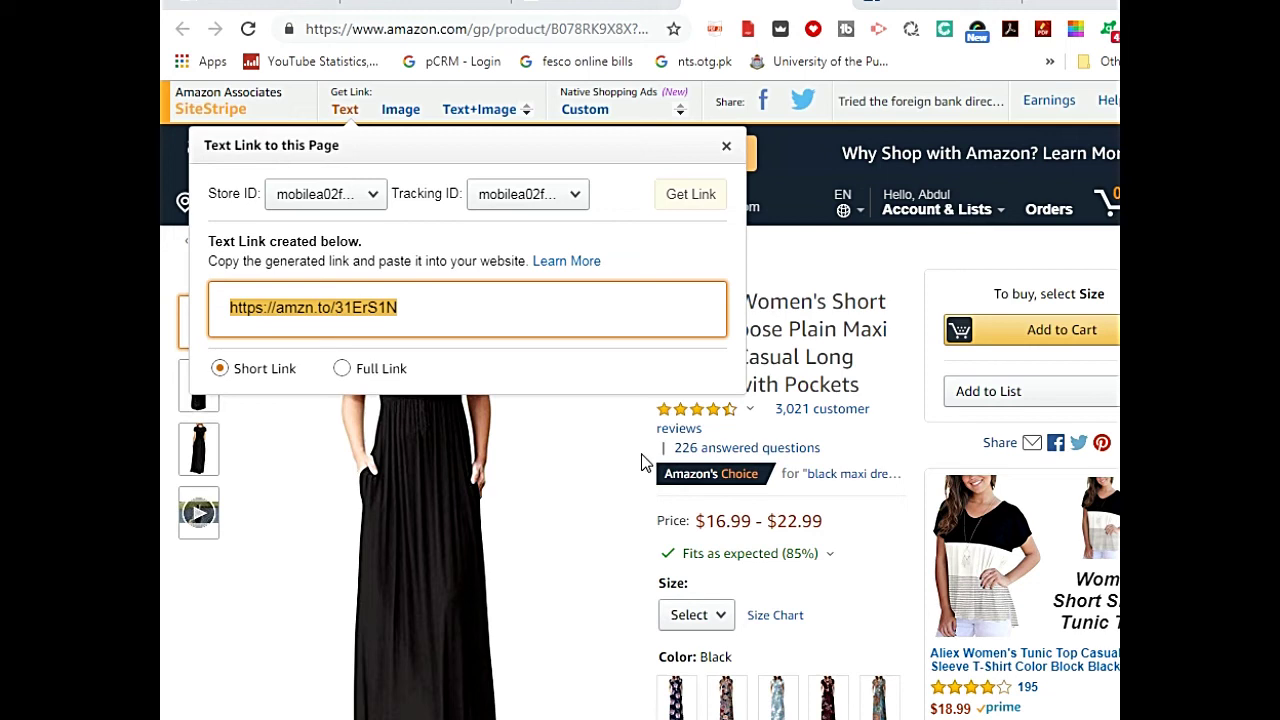
right_click(330, 308)
left_click(371, 327)
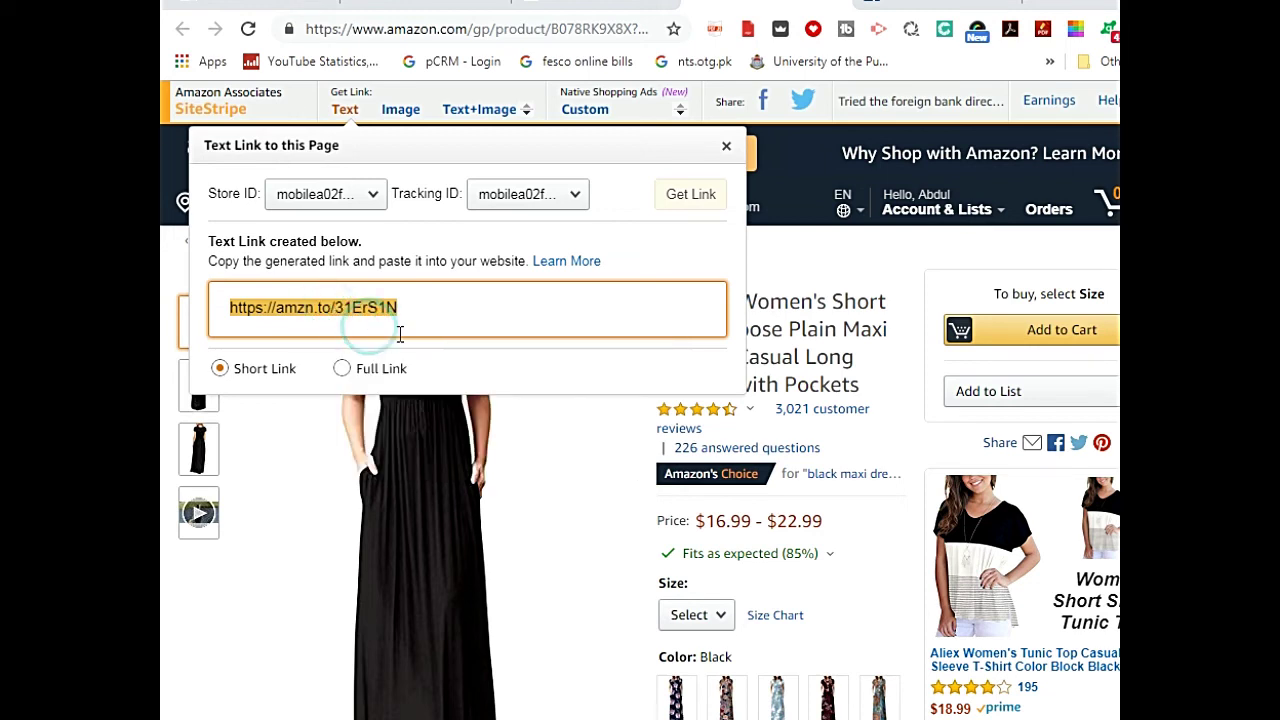
Step: On the Amazon Associates Product Links page, get the link for the Viishow Women's Short Sleeve dress among the best sellers
left_click(598, 6)
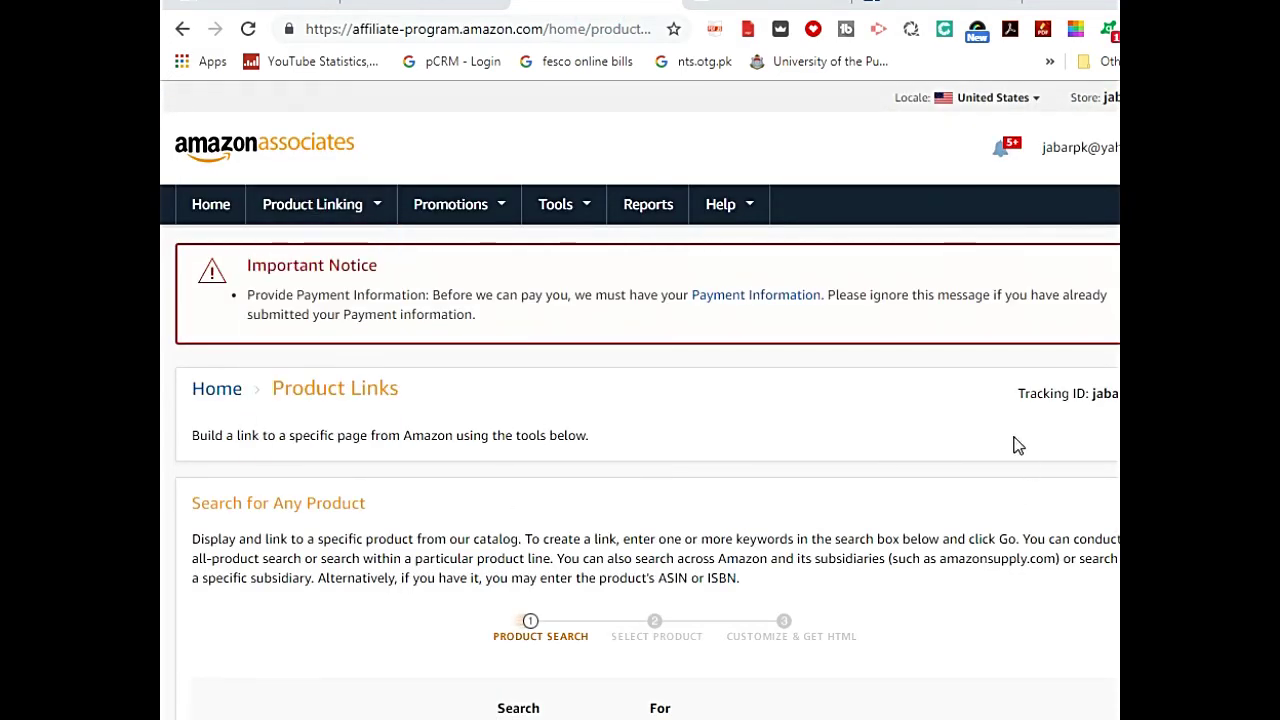
scroll(1018, 445, "down", 5)
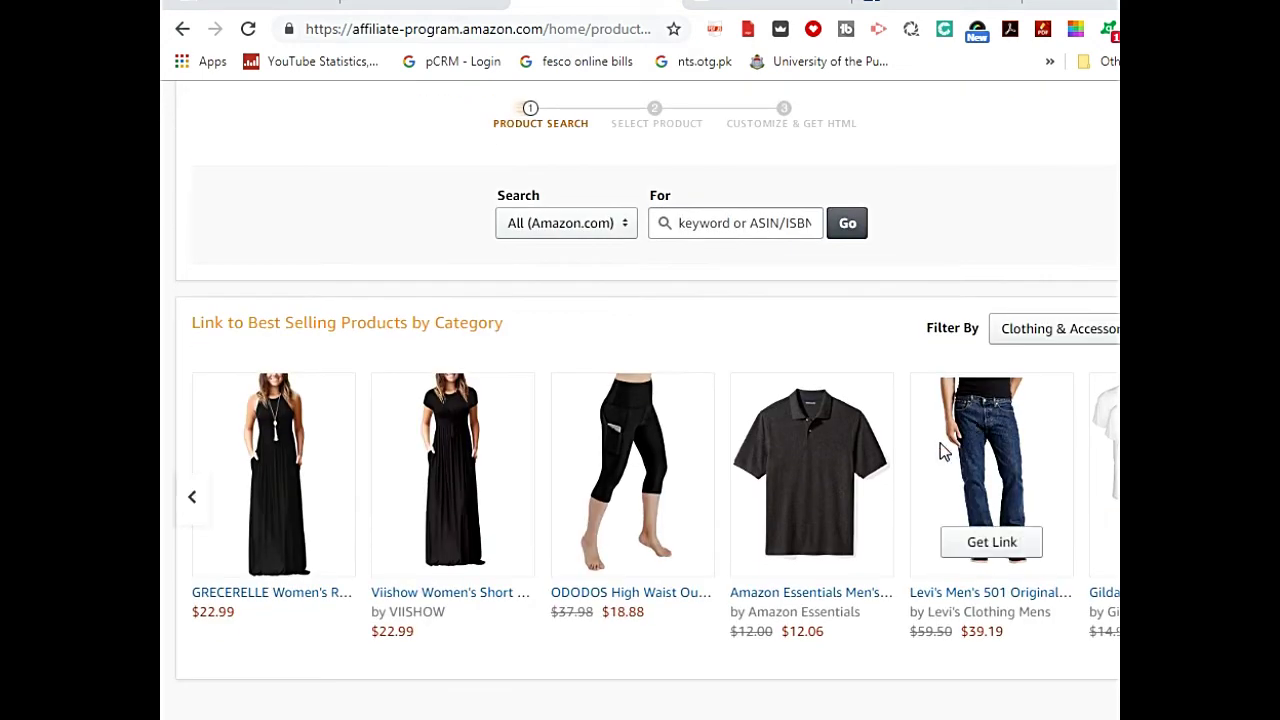
scroll(689, 471, "down", 2)
scroll(689, 471, "up", 5)
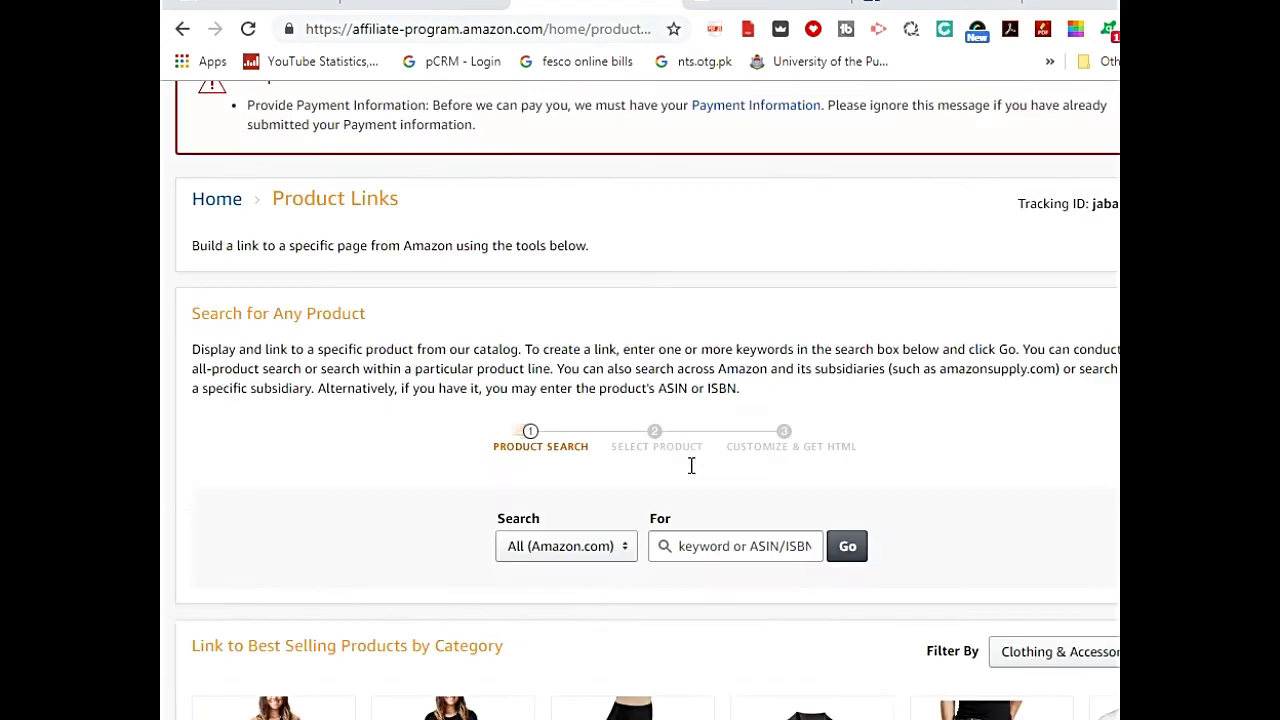
scroll(691, 466, "up", 2)
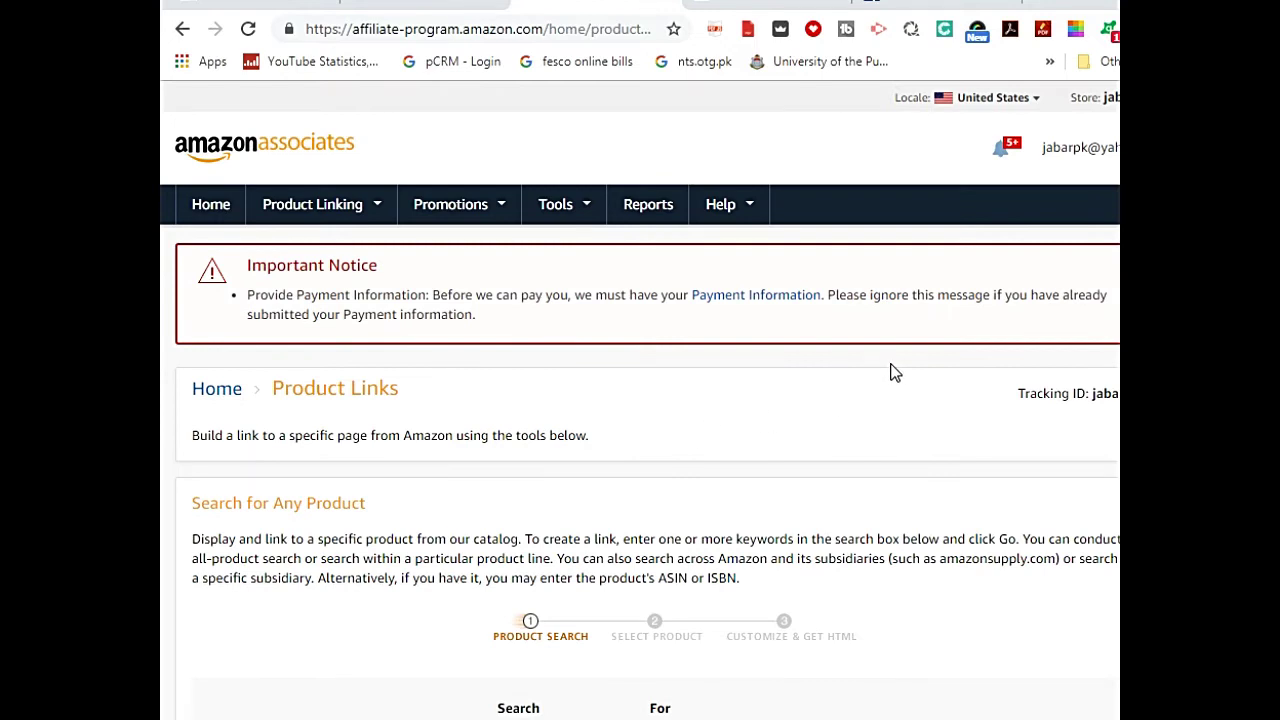
scroll(899, 370, "down", 4)
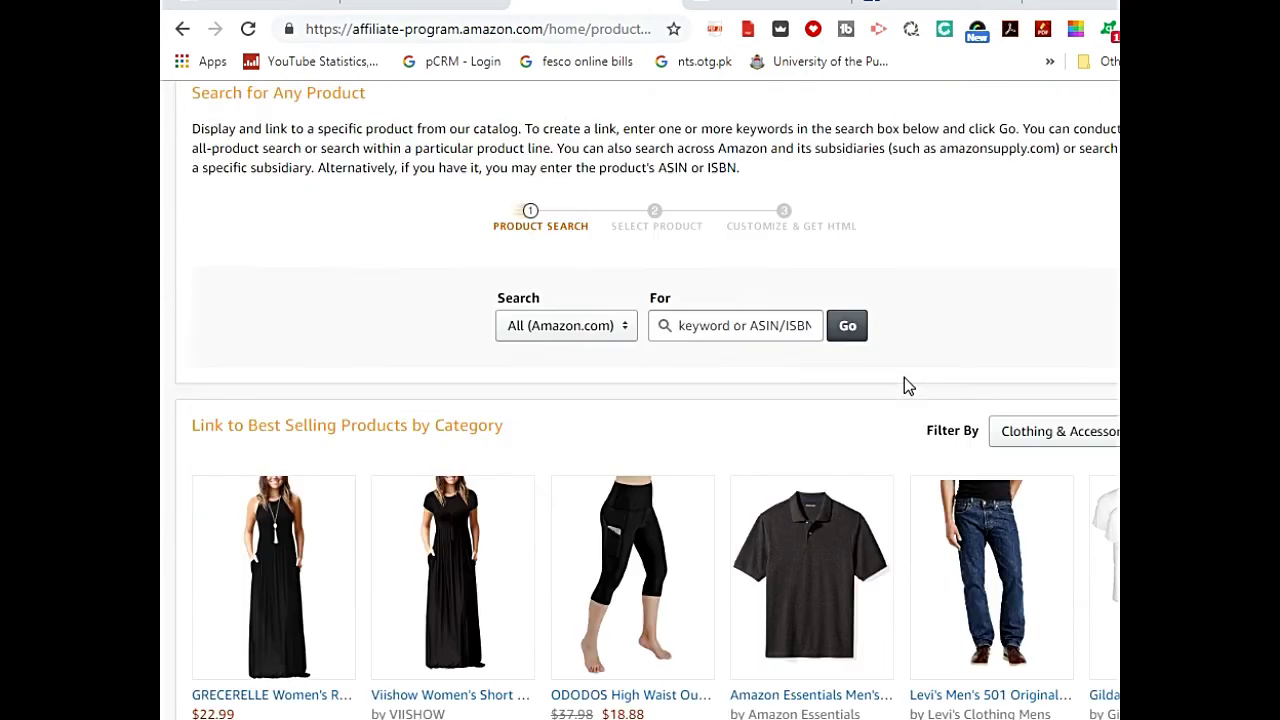
scroll(860, 580, "down", 1)
mouse_move(460, 540)
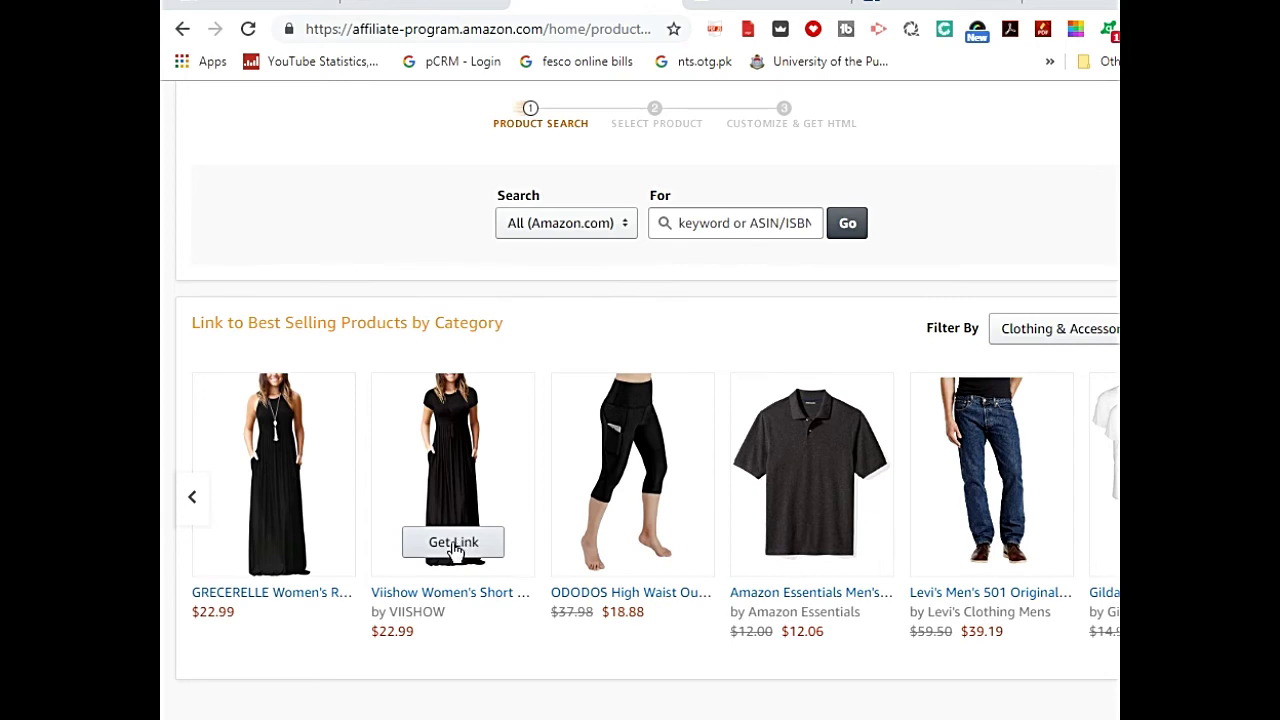
left_click(453, 545)
mouse_move(863, 483)
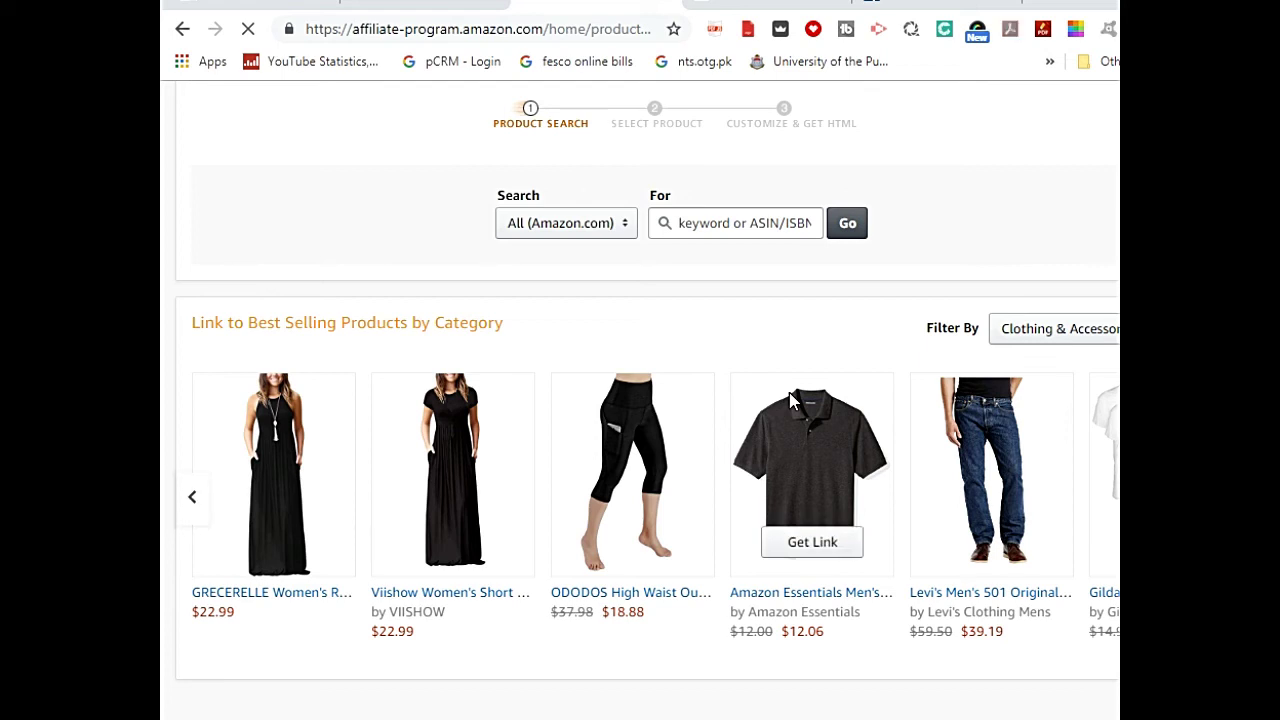
scroll(930, 416, "down", 3)
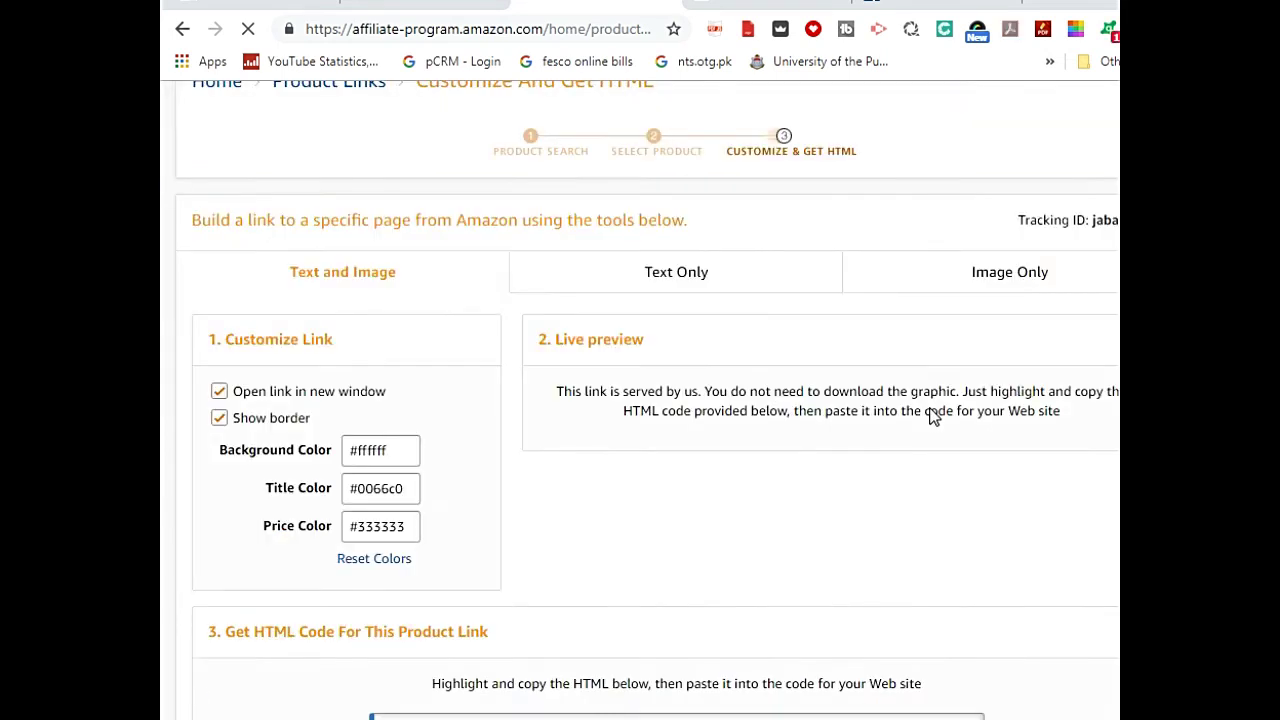
Step: Switch the product link to Text Only in Short Link format and copy the generated amzn.to link
left_click(675, 272)
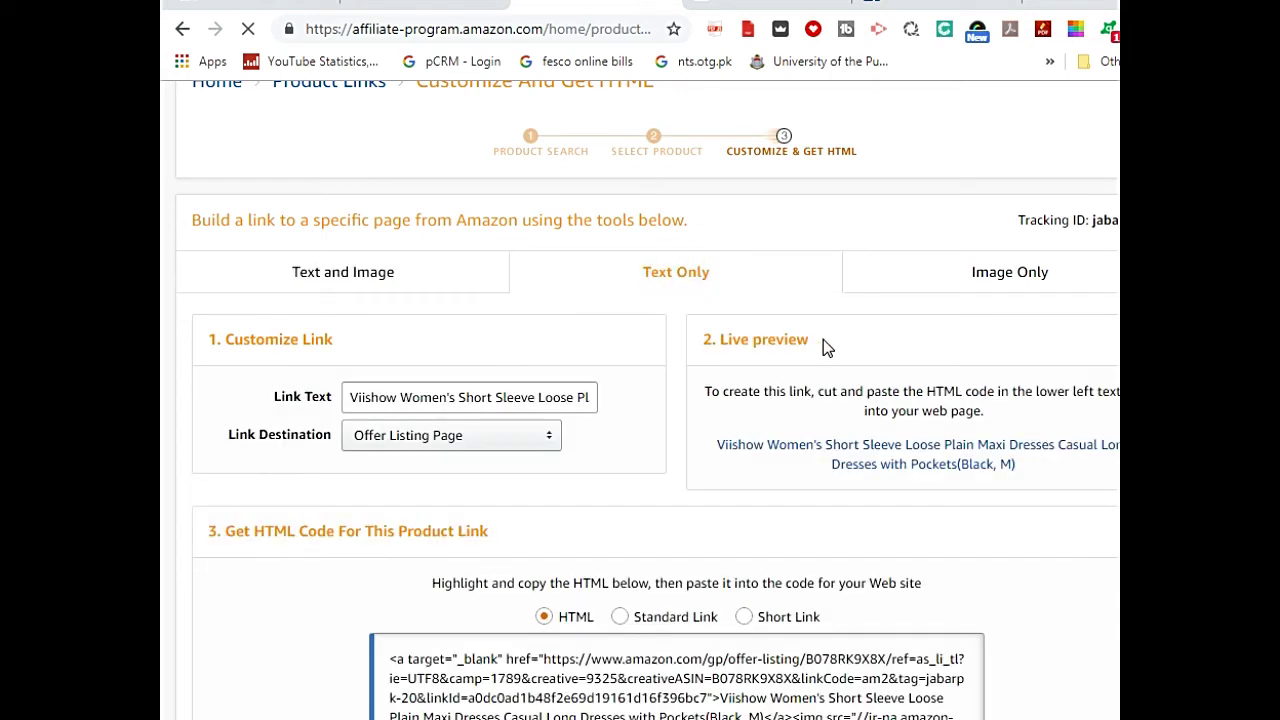
scroll(825, 342, "down", 3)
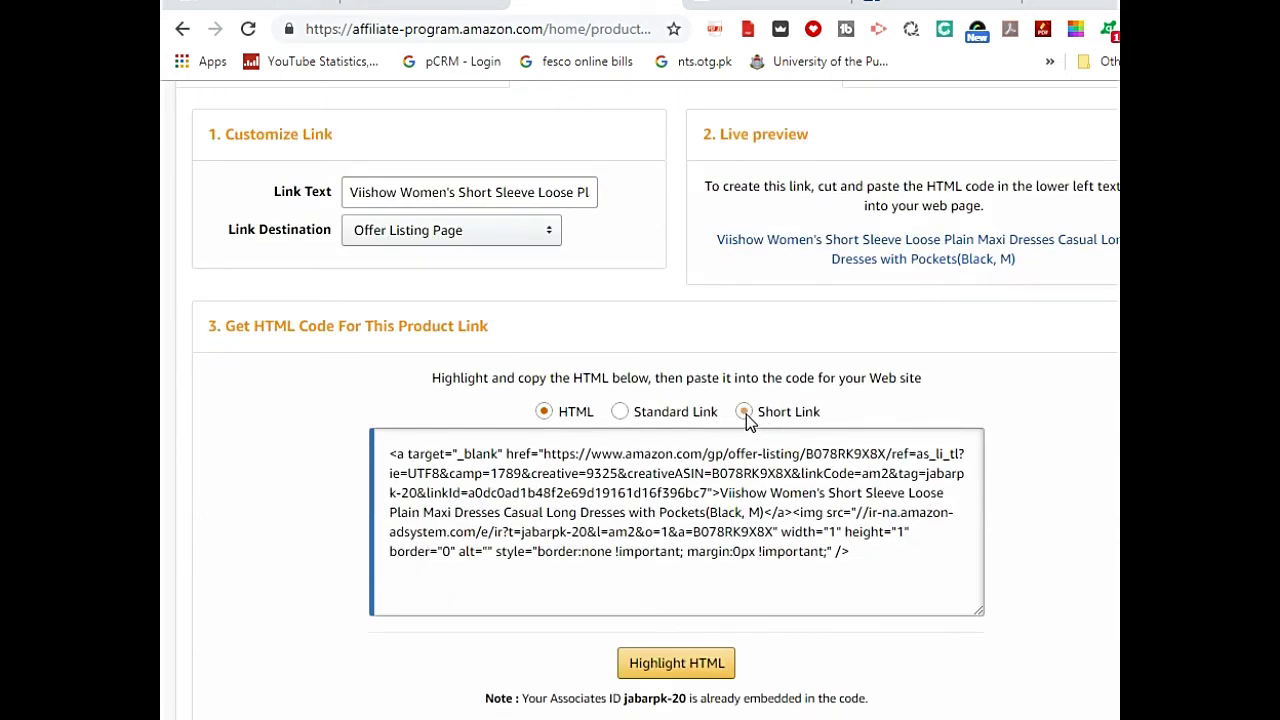
left_click(745, 413)
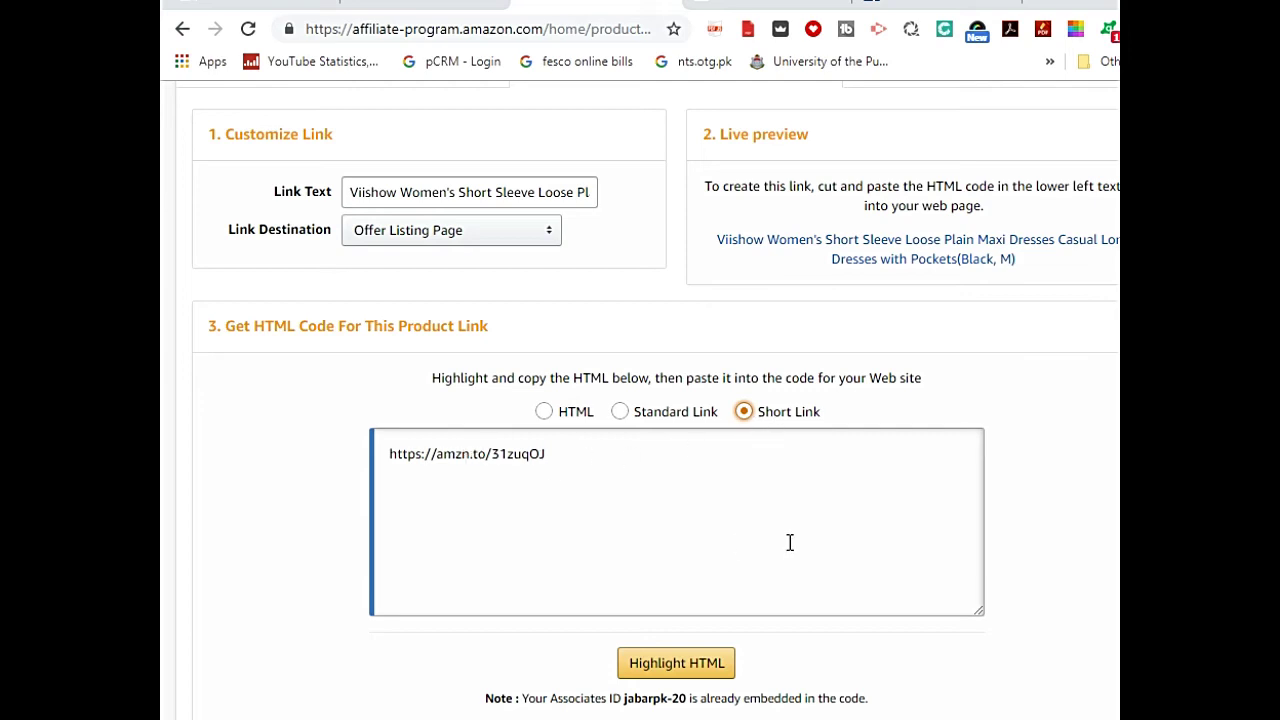
scroll(788, 542, "up", 5)
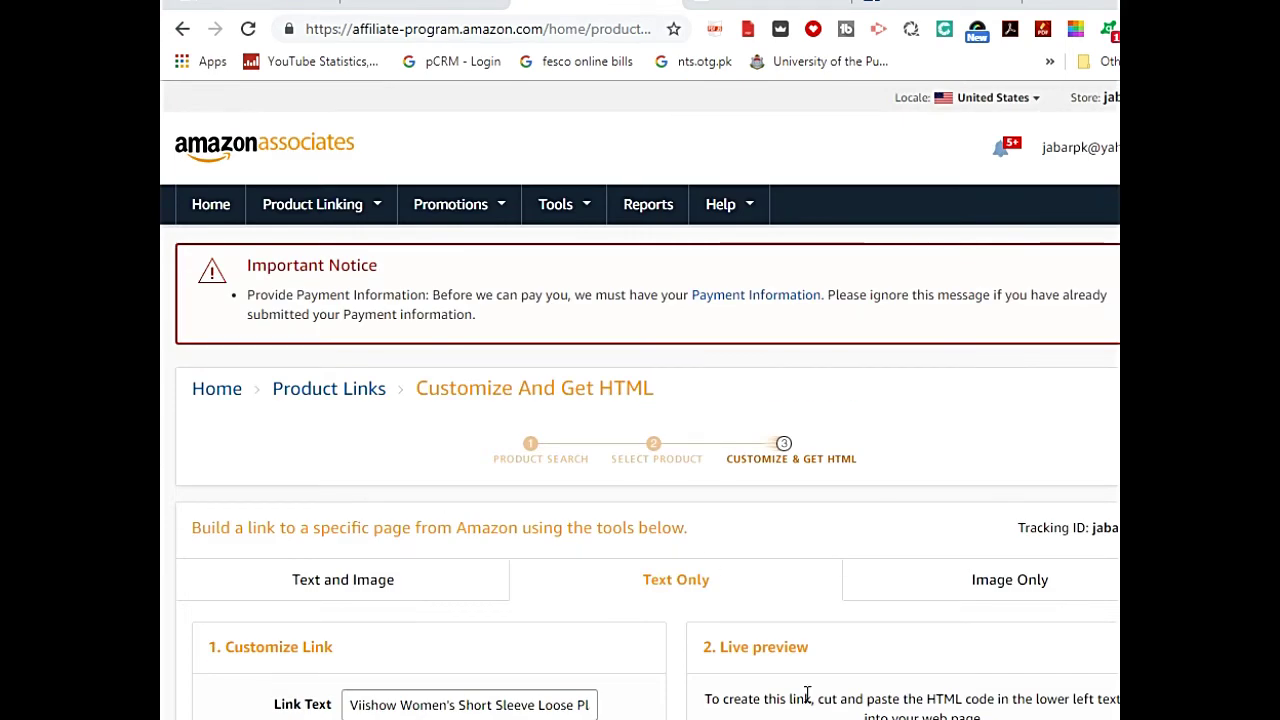
scroll(882, 322, "down", 3)
scroll(745, 640, "down", 2)
left_click(493, 456)
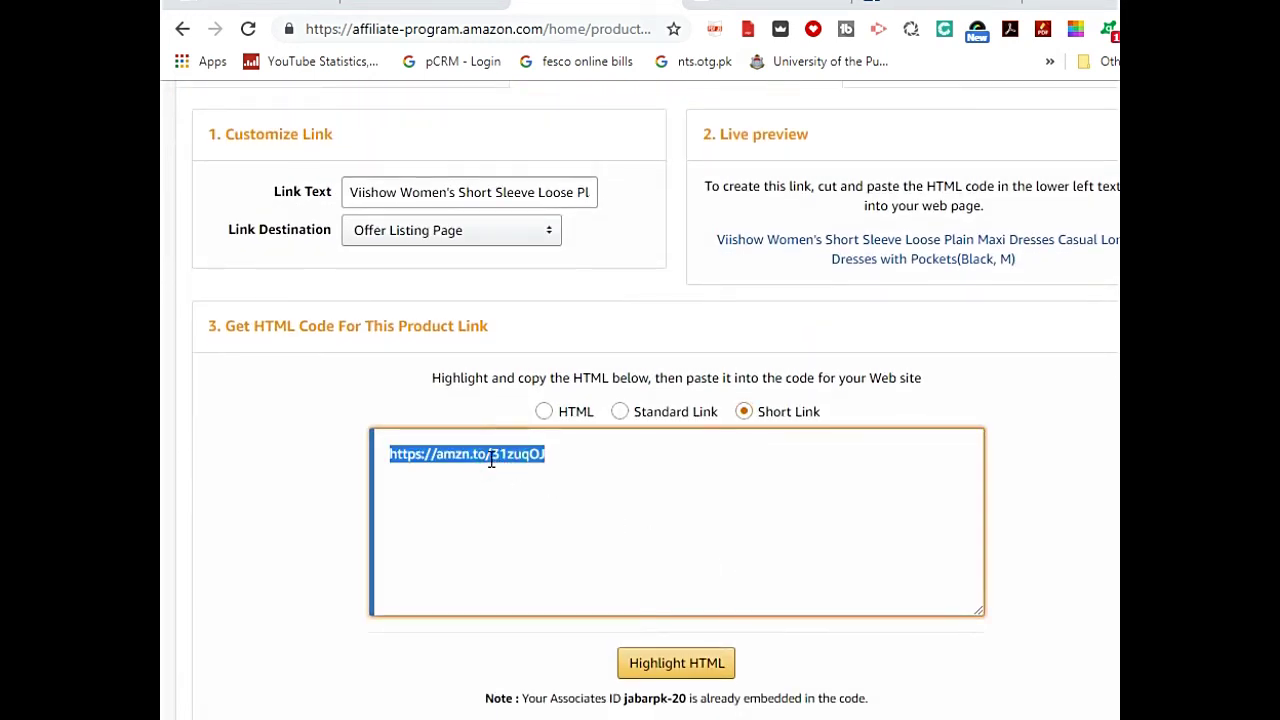
right_click(486, 458)
left_click(531, 477)
Step: Paste the copied amzn.to link as the WooCommerce product's URL and set the button text to Buy Now
left_click(255, 6)
left_click(707, 417)
left_click(705, 416)
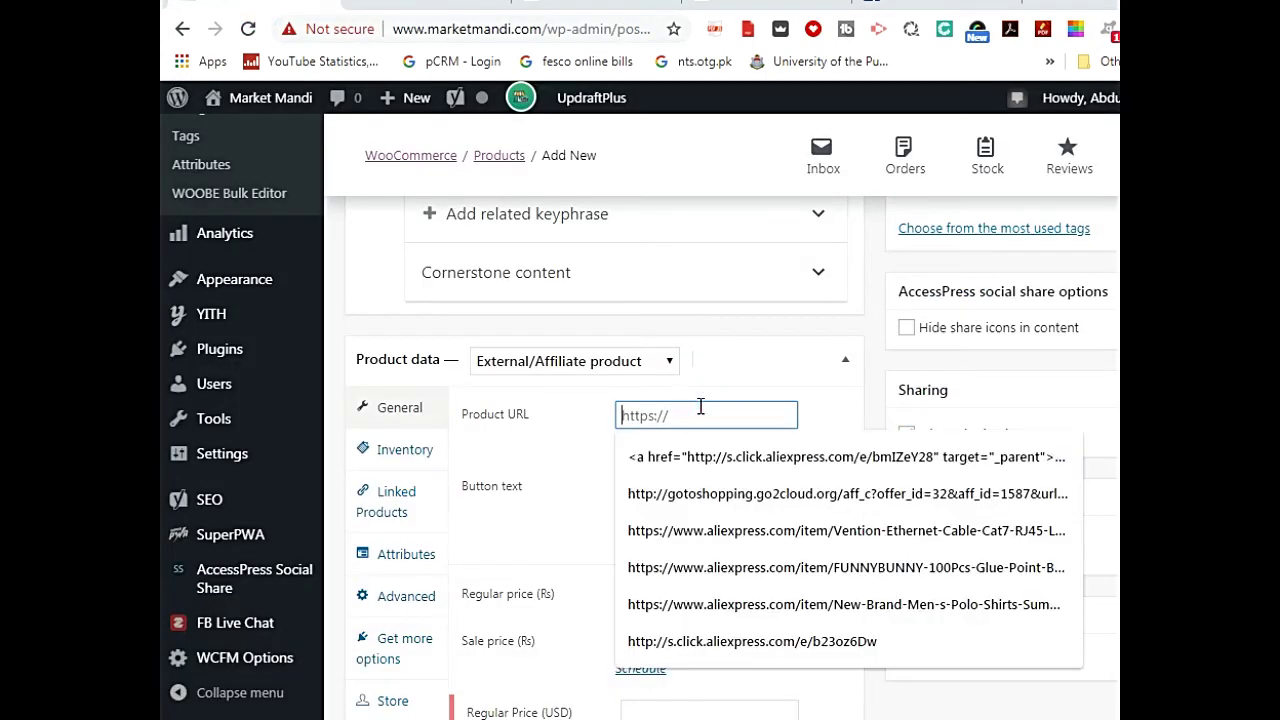
key("ctrl+v")
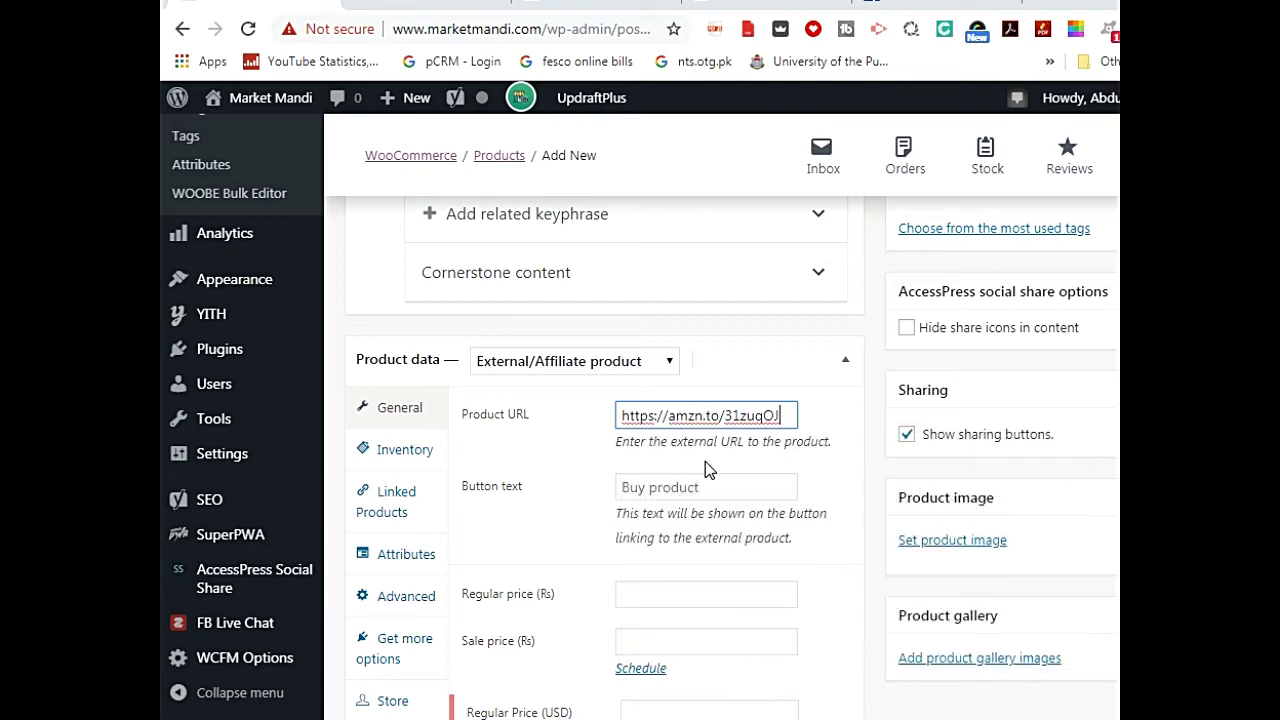
left_click(708, 487)
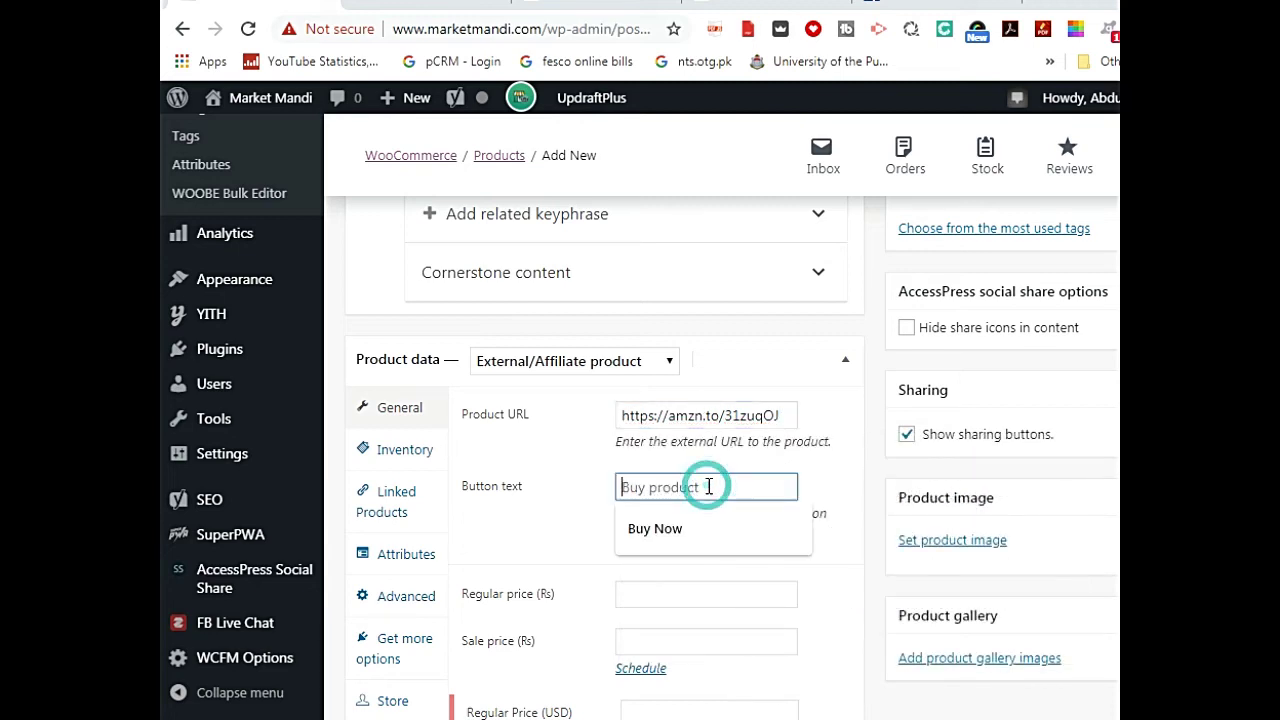
left_click(680, 529)
left_click(645, 515)
scroll(720, 515, "down", 1)
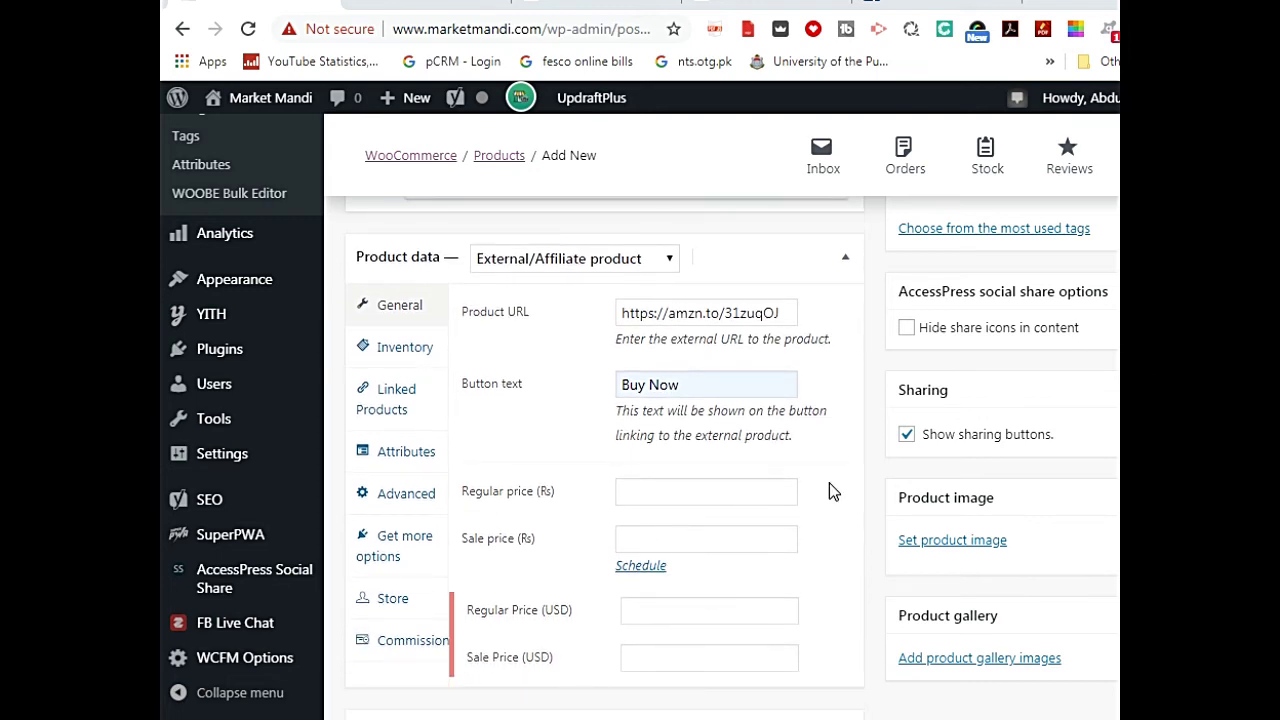
Step: Select the Regular Price (USD) field and check the dress's price on its Amazon page, closing the text link popup there
scroll(829, 482, "down", 1)
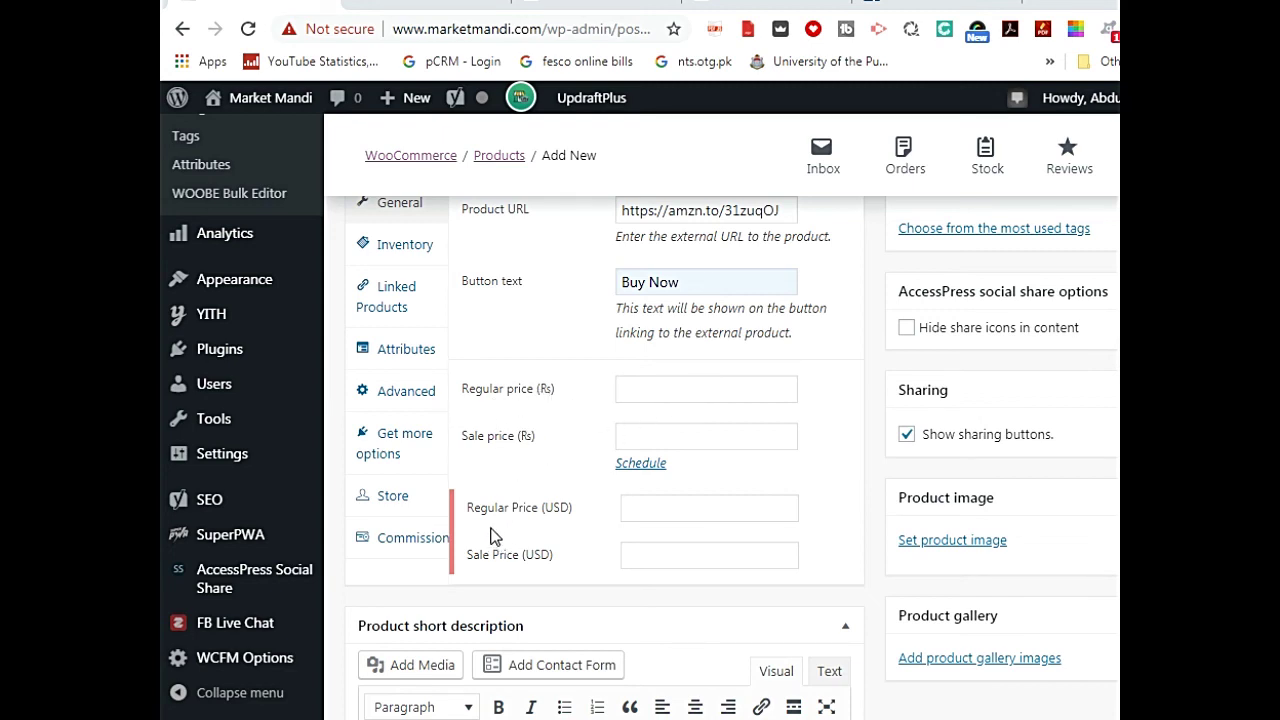
left_click(674, 497)
left_click(684, 509)
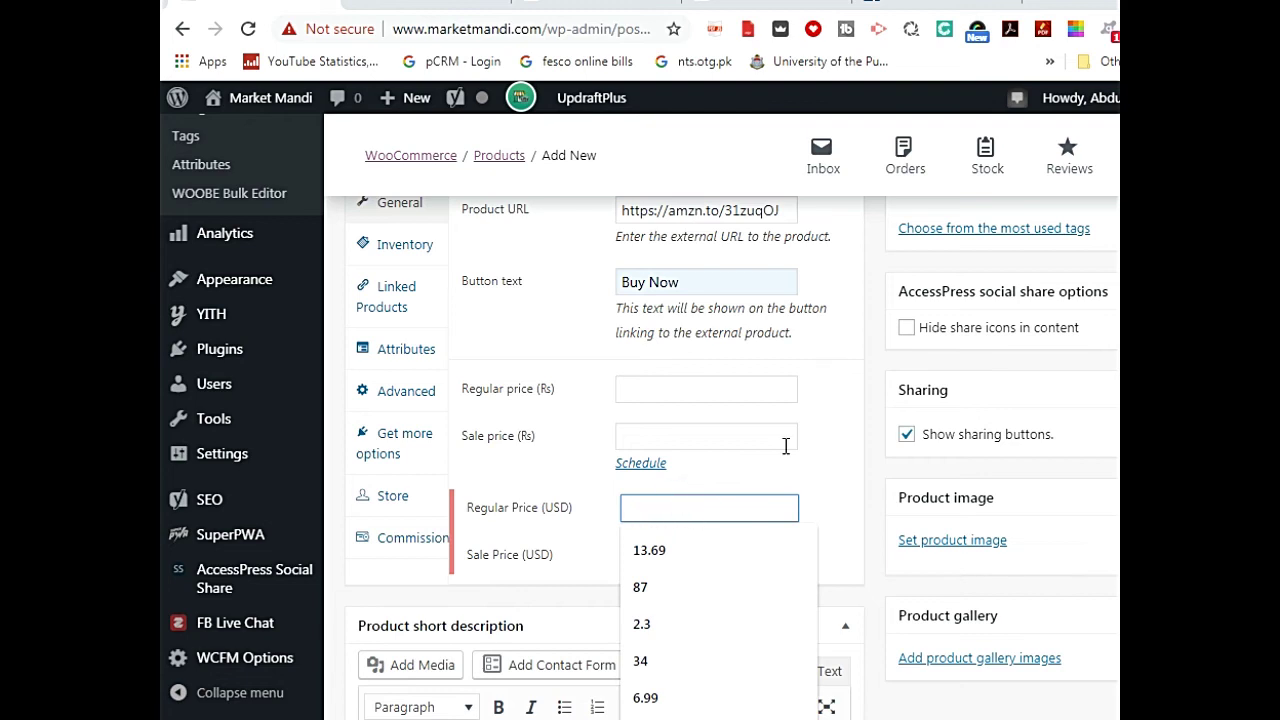
left_click(737, 6)
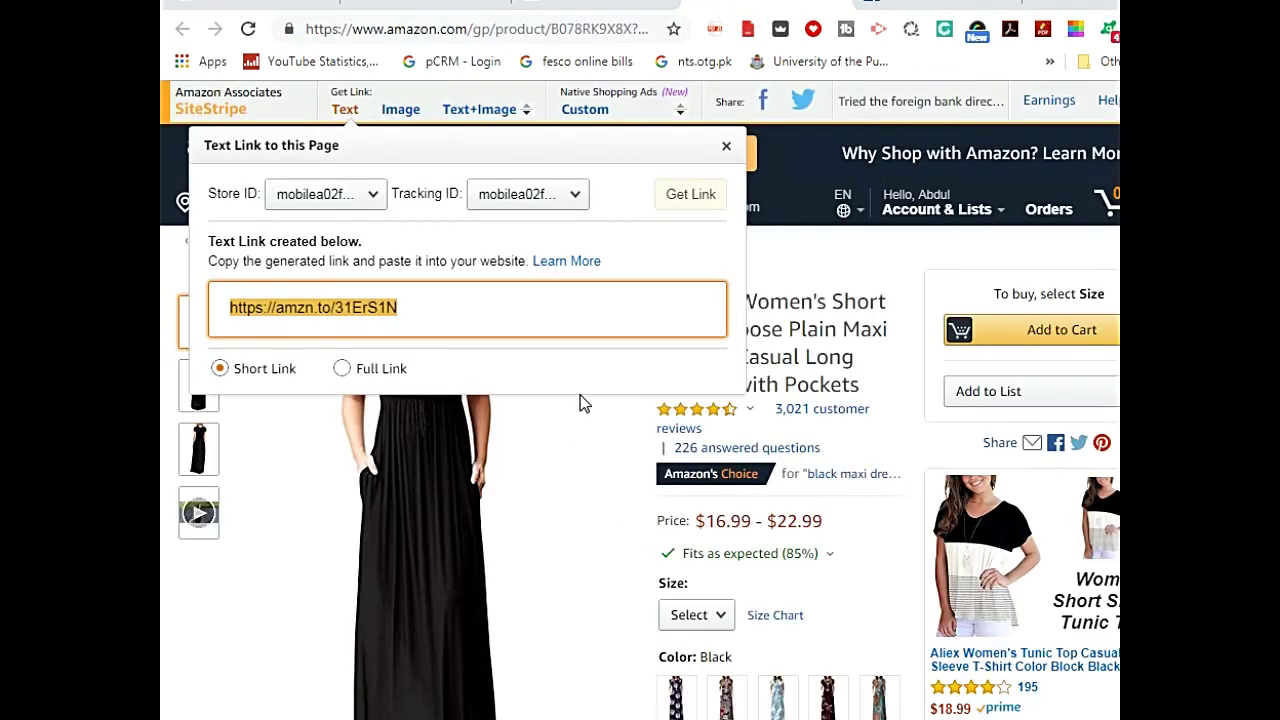
left_click(726, 146)
scroll(793, 421, "down", 1)
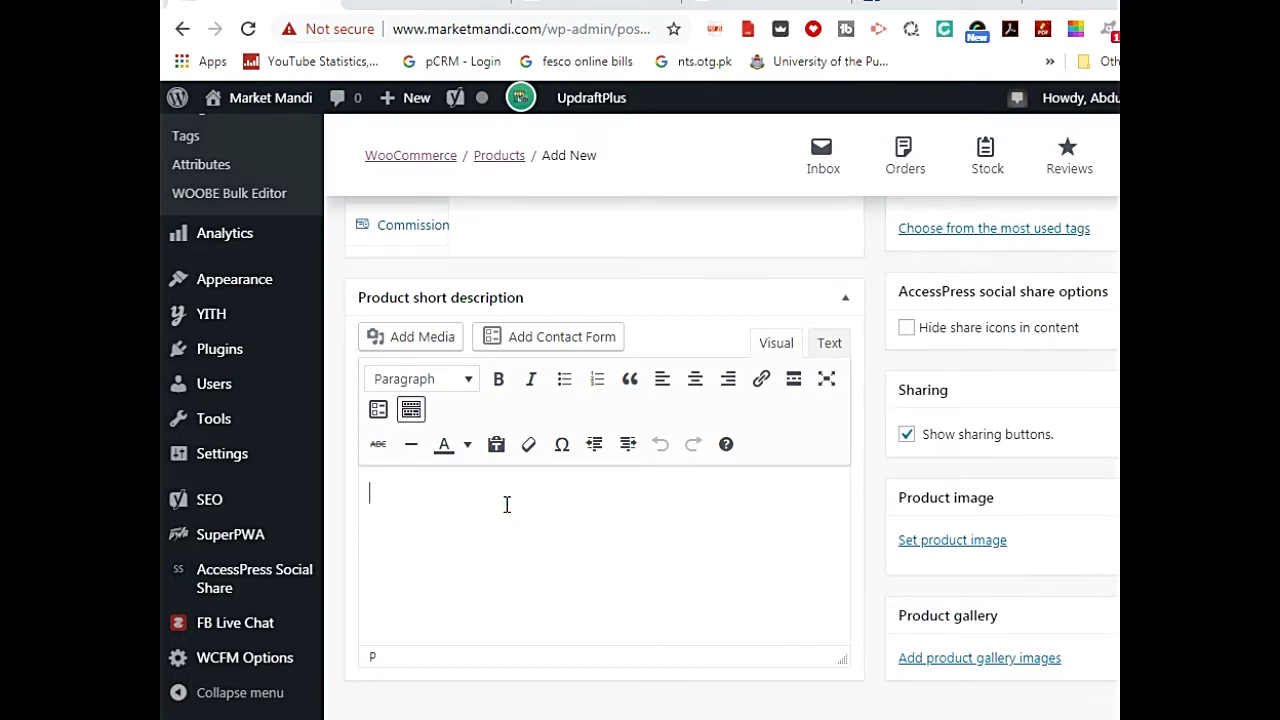
Step: Copy all the bullet points, from Material to Occasion, from the Viishow dress's Amazon page
left_click(930, 4)
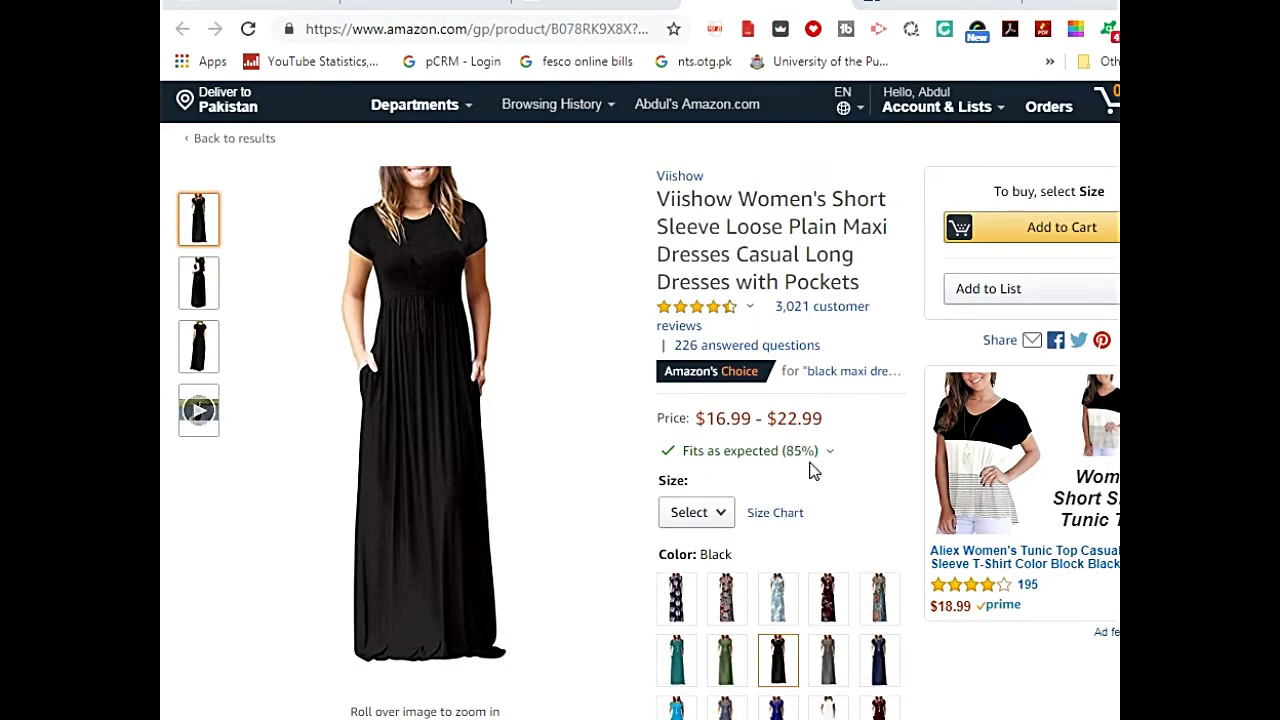
scroll(812, 470, "down", 3)
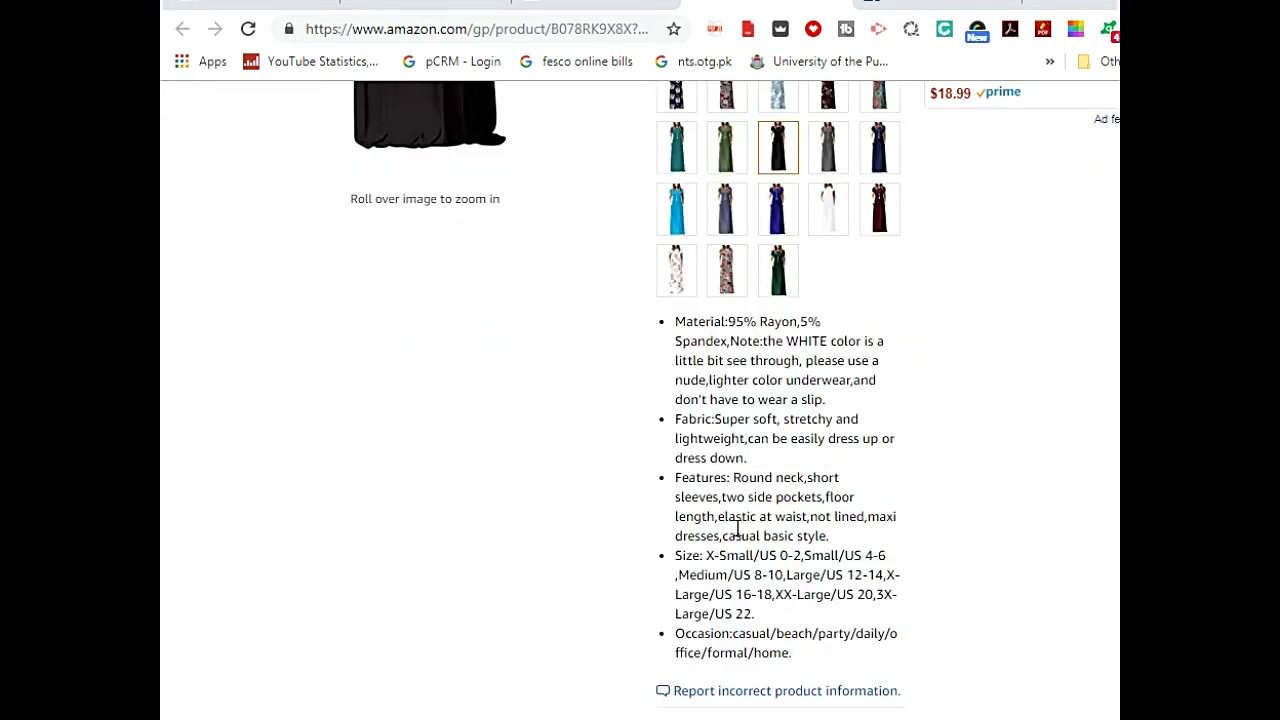
scroll(737, 540, "down", 1)
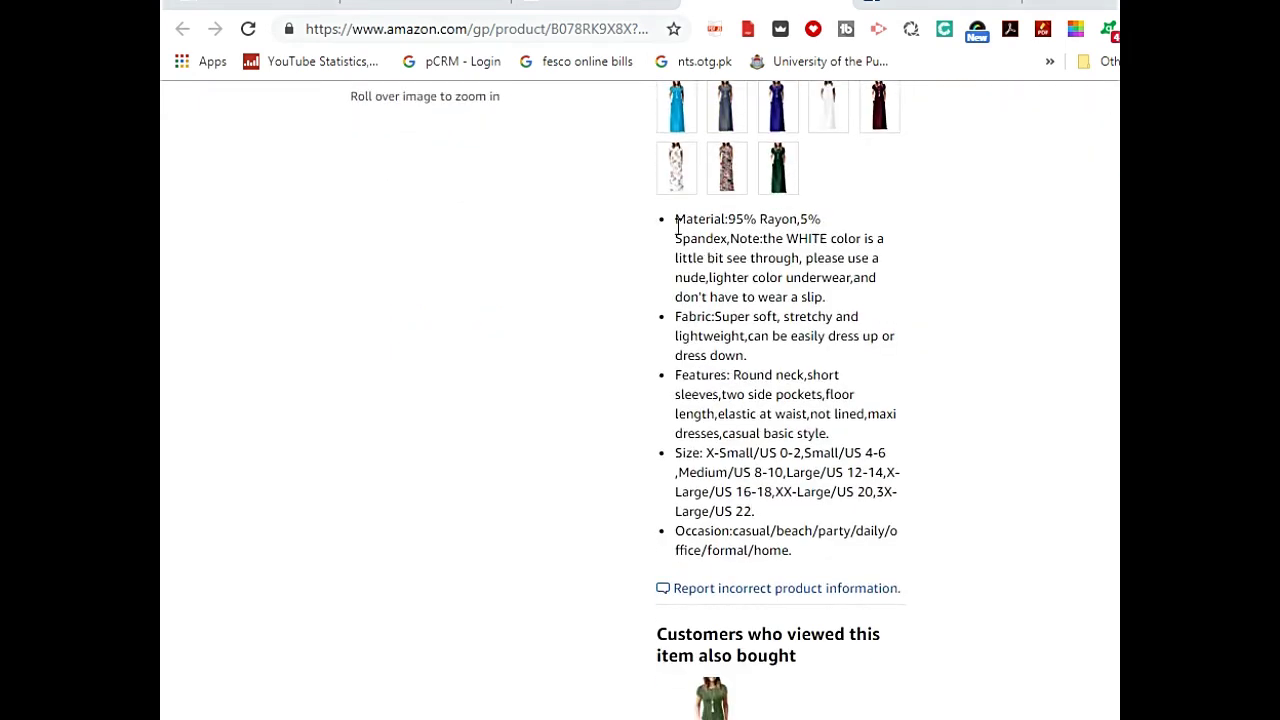
left_click_drag(675, 219, 857, 554)
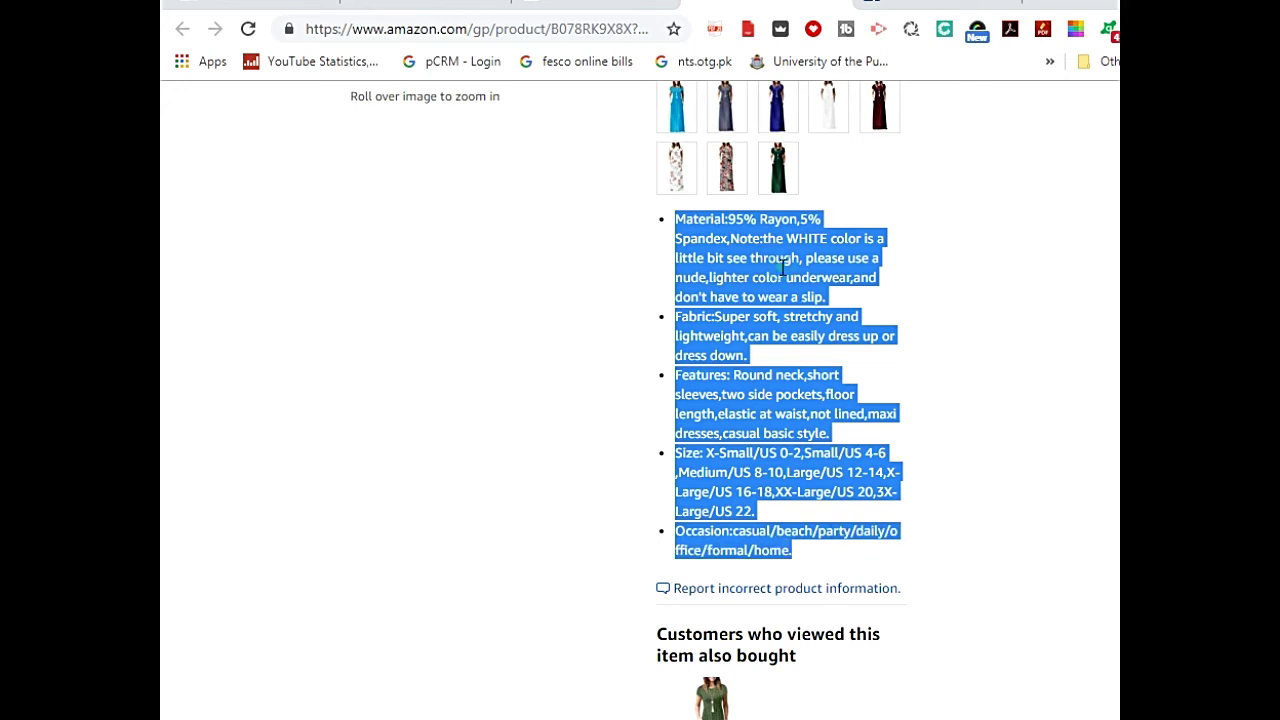
right_click(746, 301)
left_click(734, 286)
Step: Paste the copied bullet points into the product short description in WooCommerce
key("ctrl+Tab")
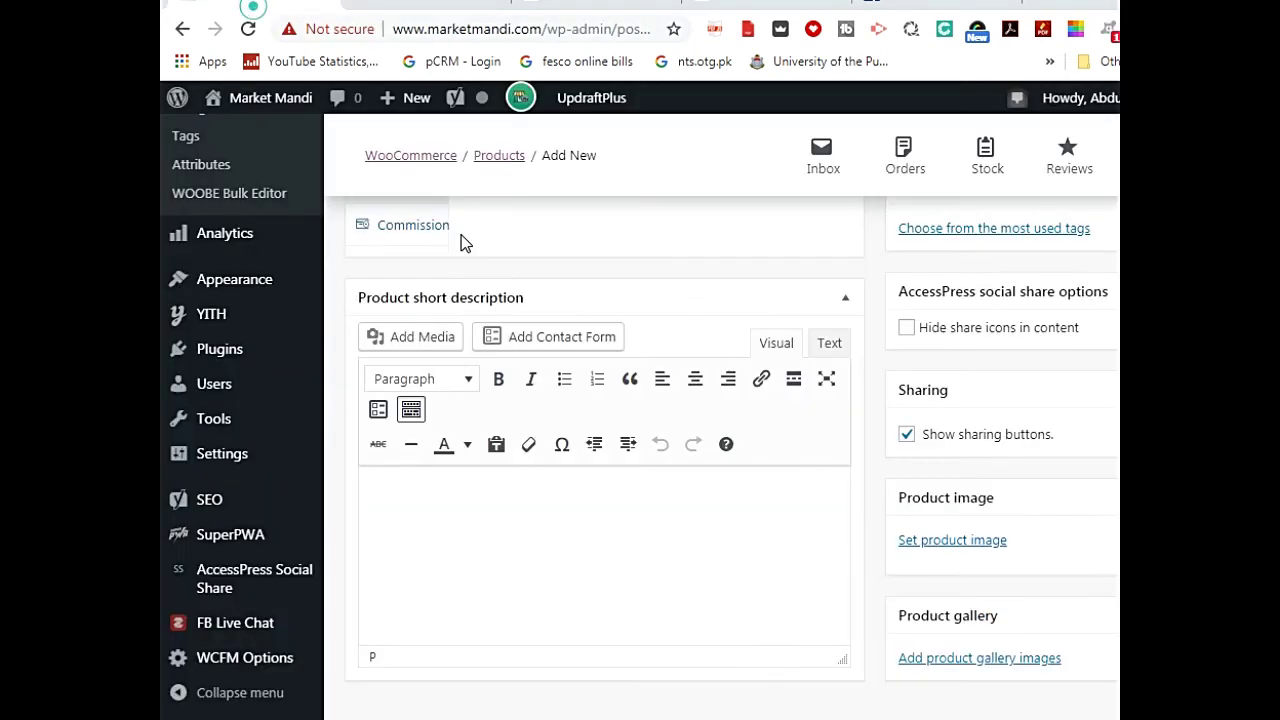
left_click(576, 528)
key("ctrl+v")
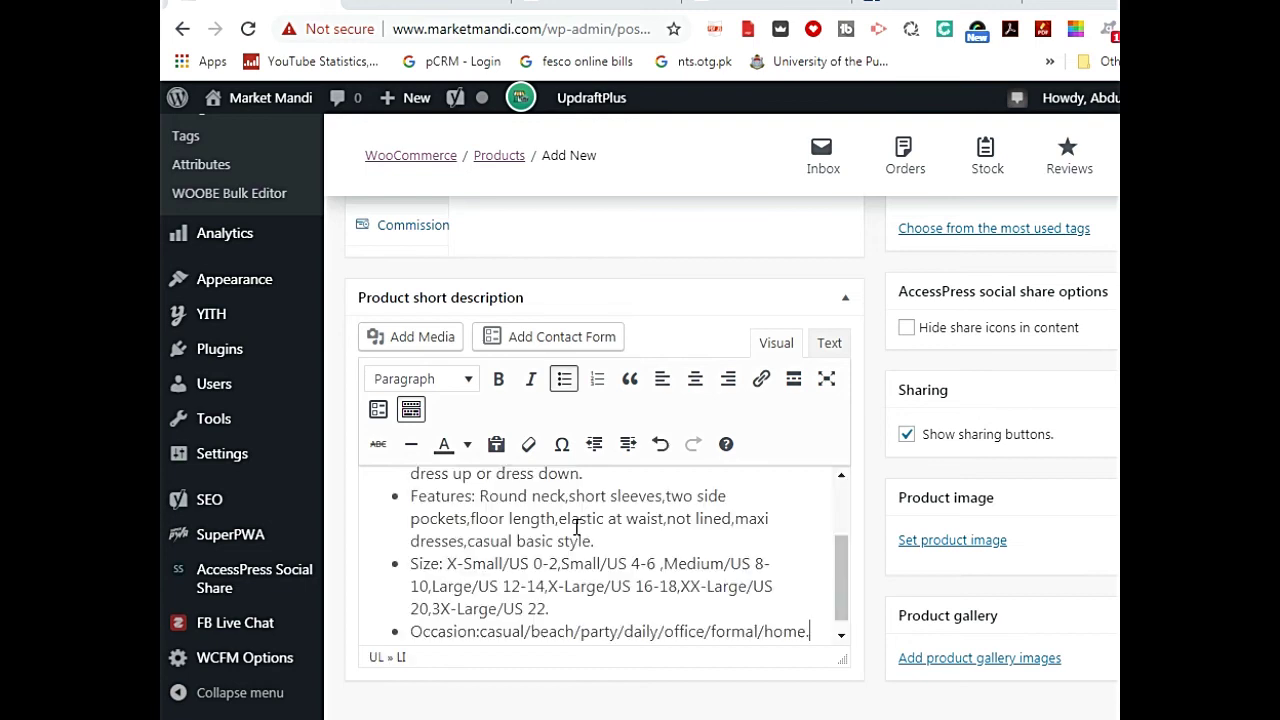
scroll(800, 520, "up", 3)
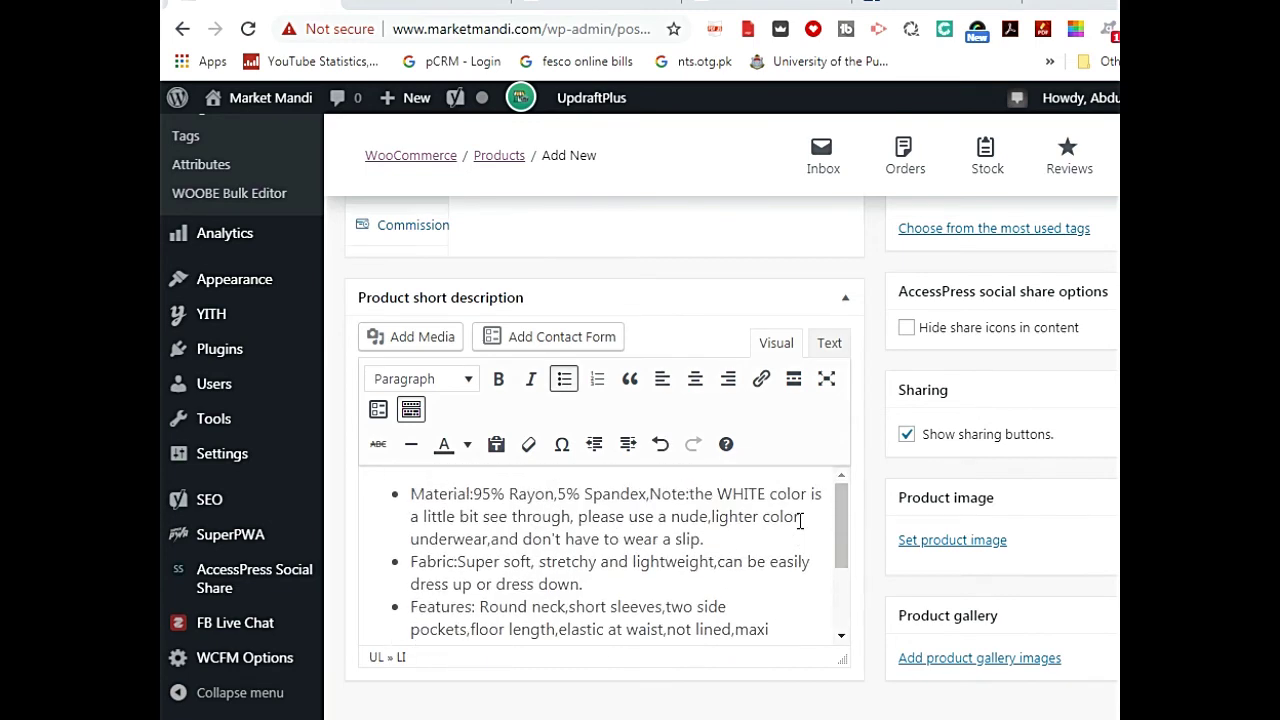
Step: Assign the product to the Dresses category under Women's Fashion, Women's Clothing
scroll(800, 520, "up", 10)
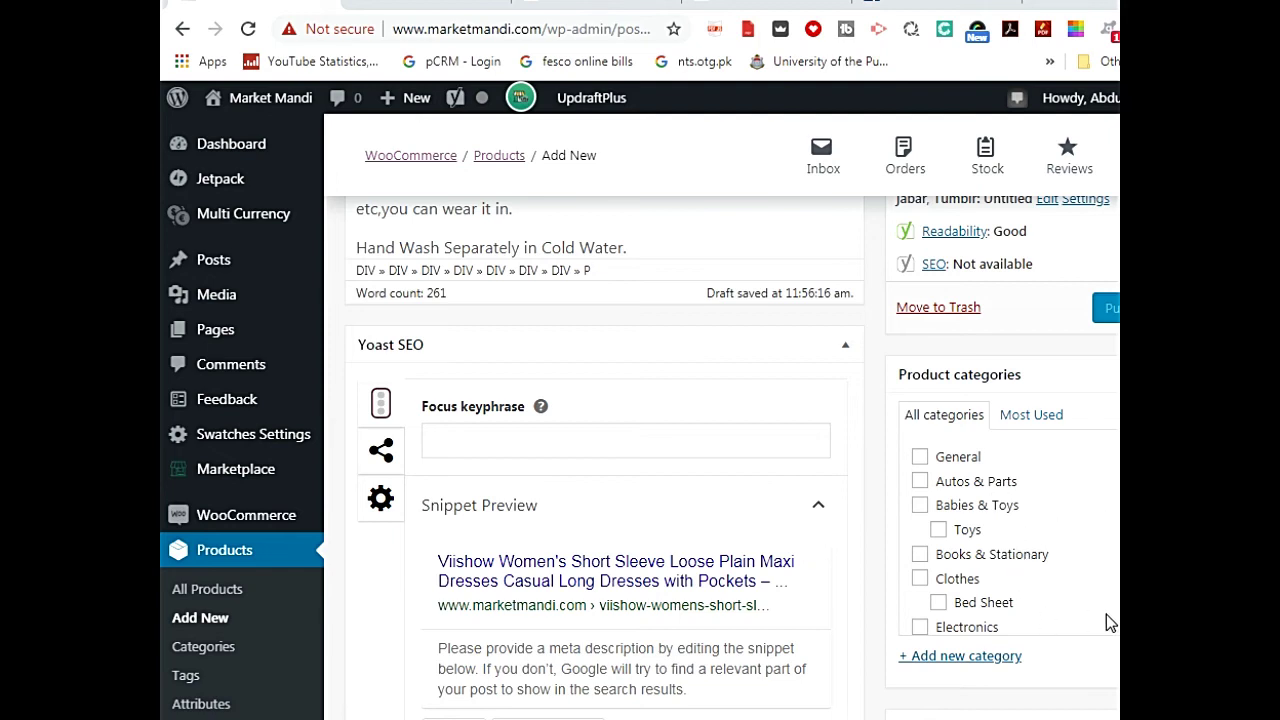
scroll(1100, 600, "down", 5)
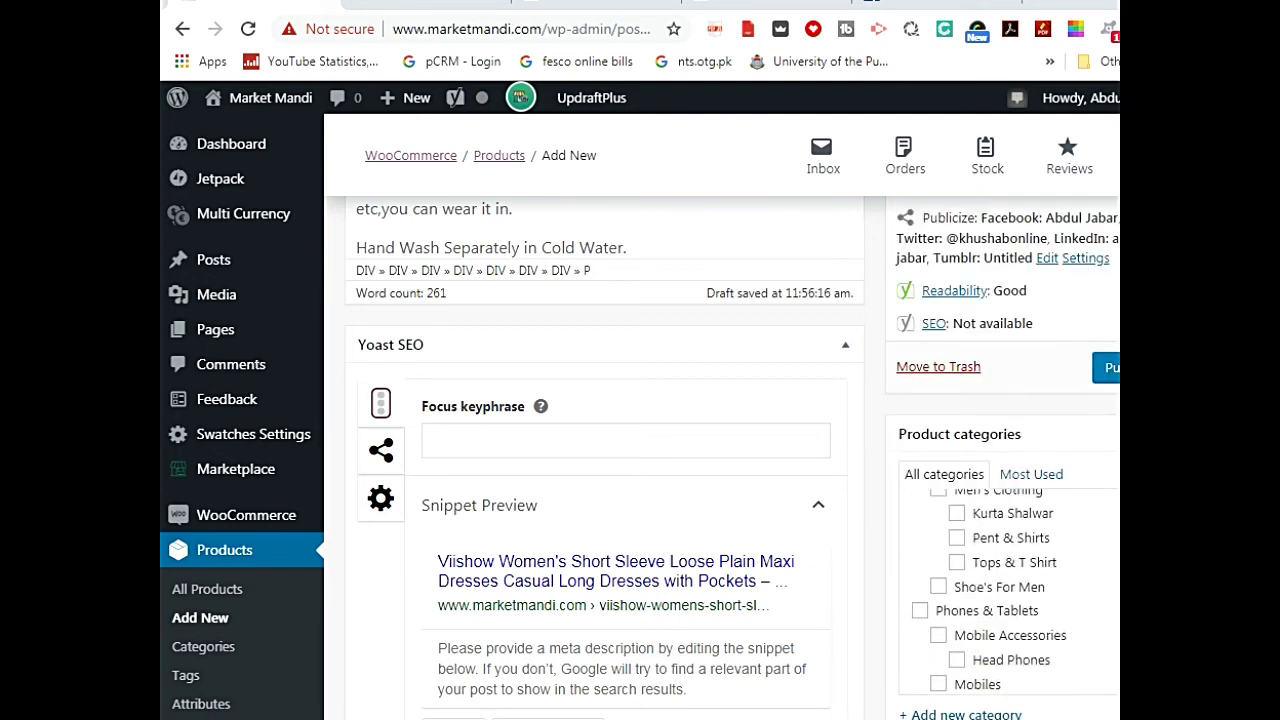
scroll(160, 480, "down", 3)
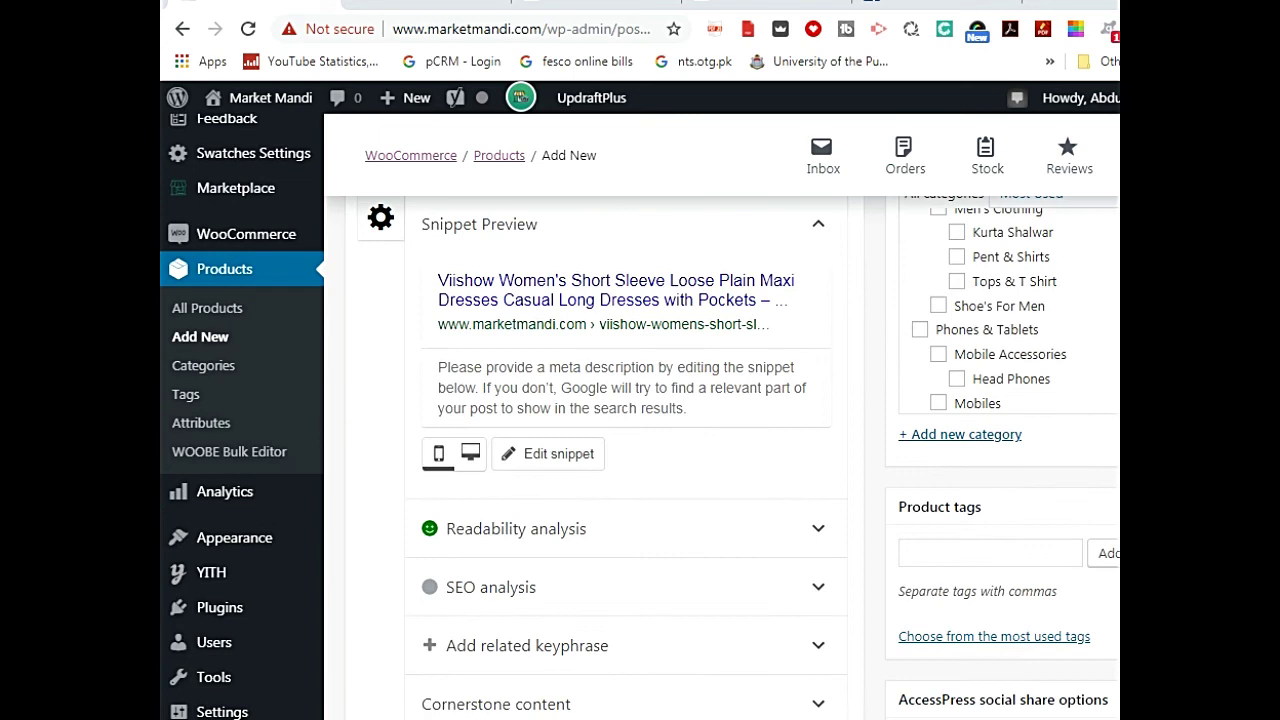
scroll(1000, 305, "down", 3)
scroll(1000, 305, "down", 3)
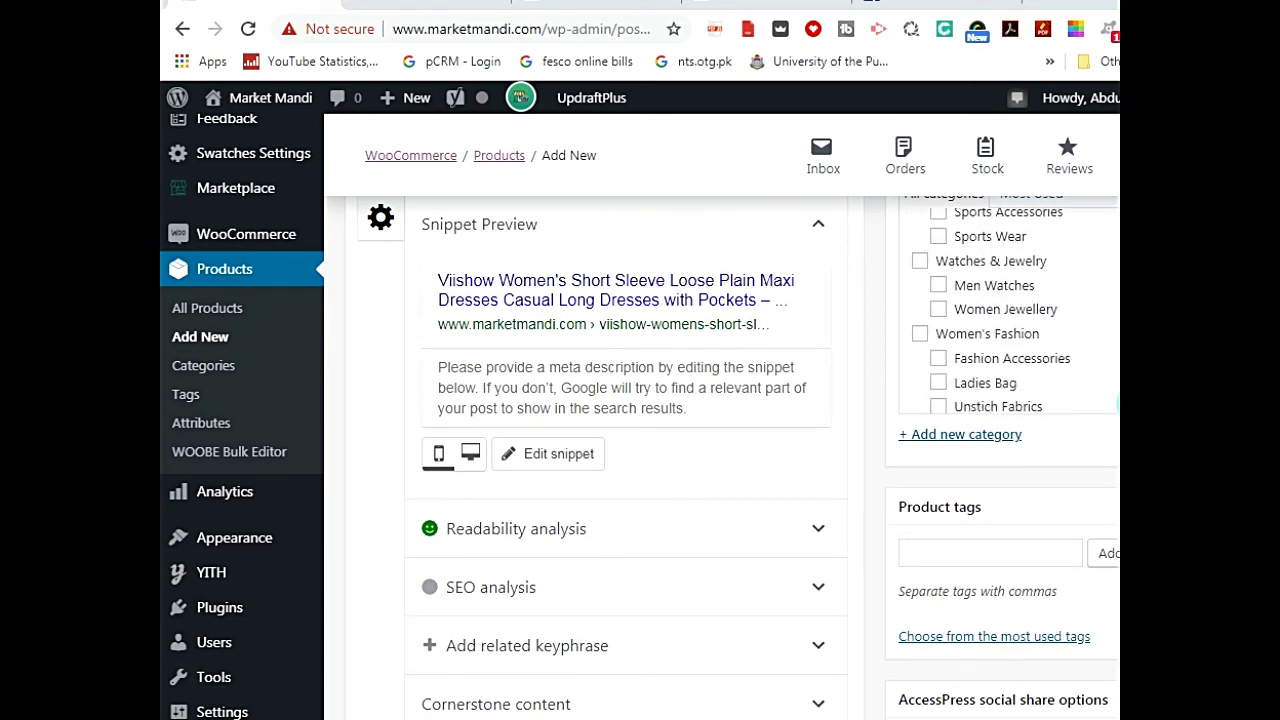
scroll(1000, 305, "down", 1)
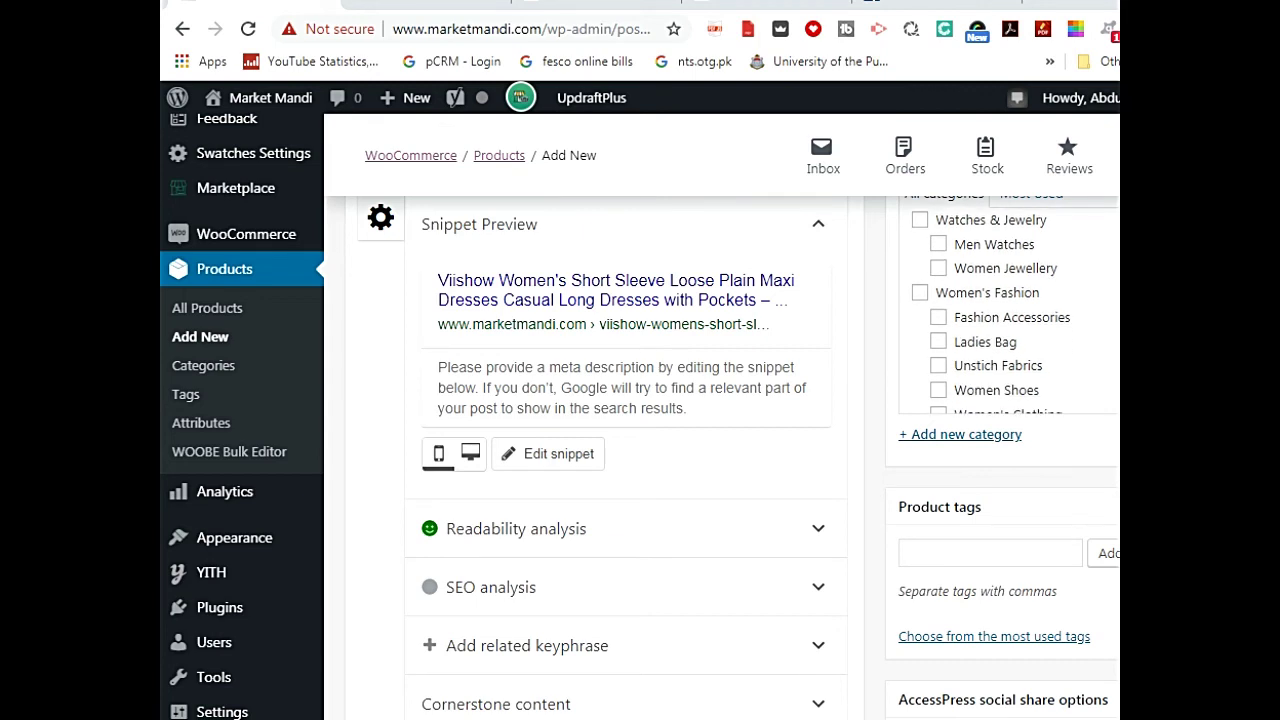
scroll(1000, 305, "down", 1)
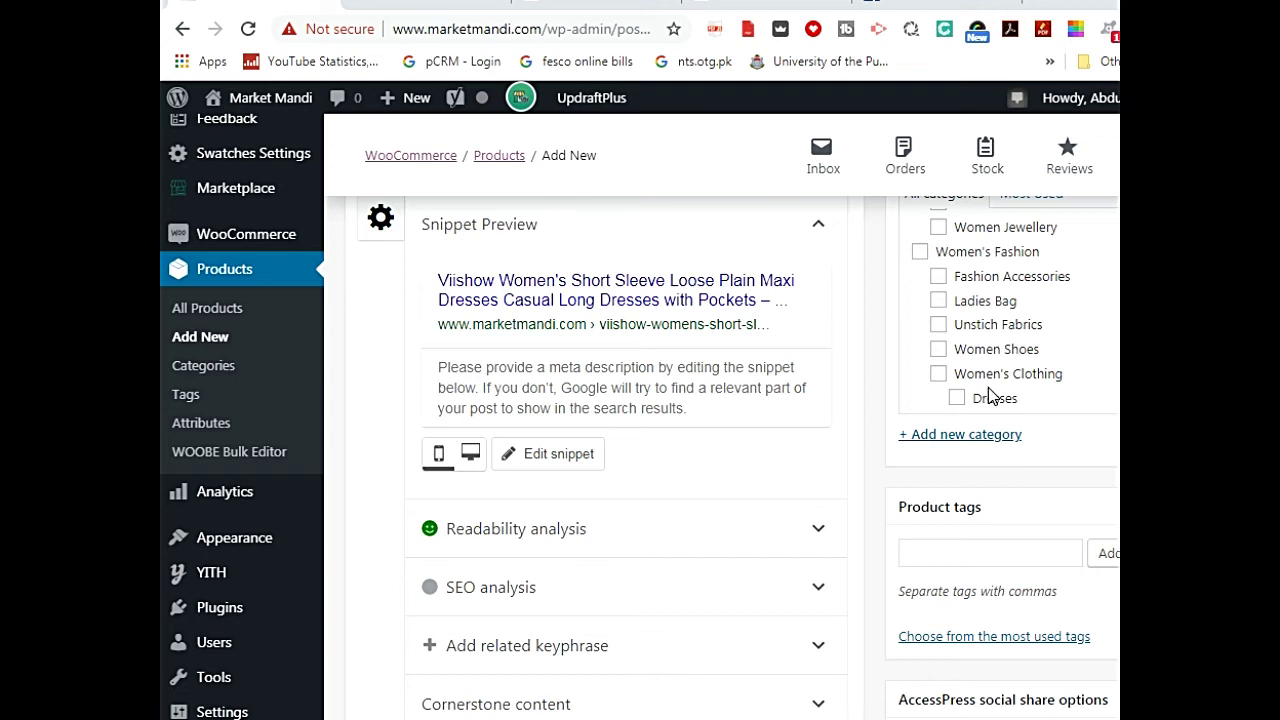
scroll(997, 397, "down", 1)
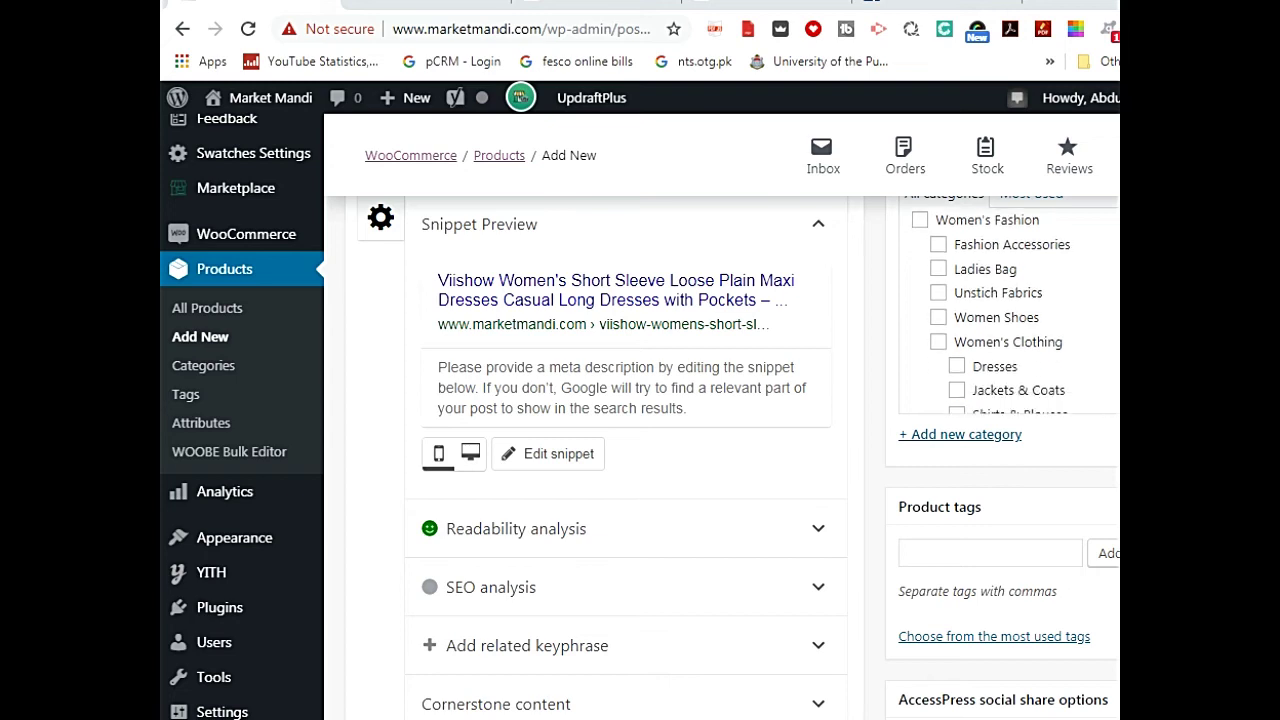
left_click(957, 357)
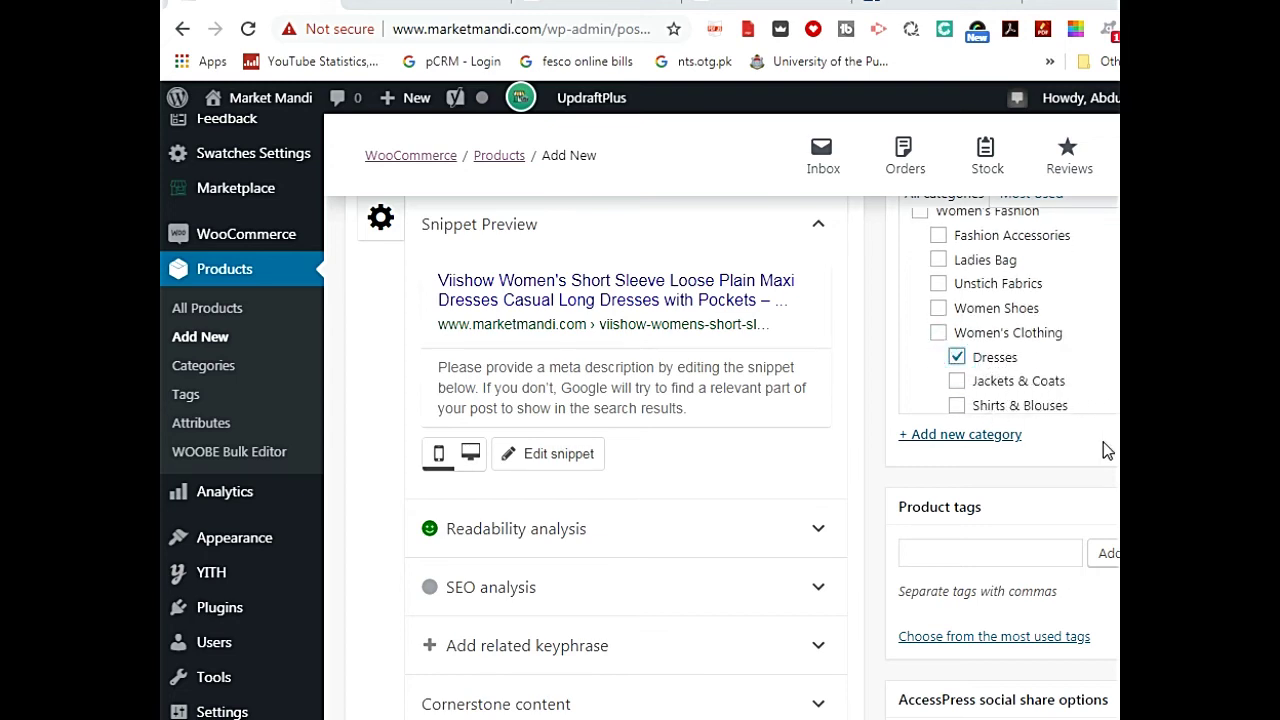
Step: Download the black dress photos from the Amazon product page with the Clipular extension
scroll(1103, 449, "down", 3)
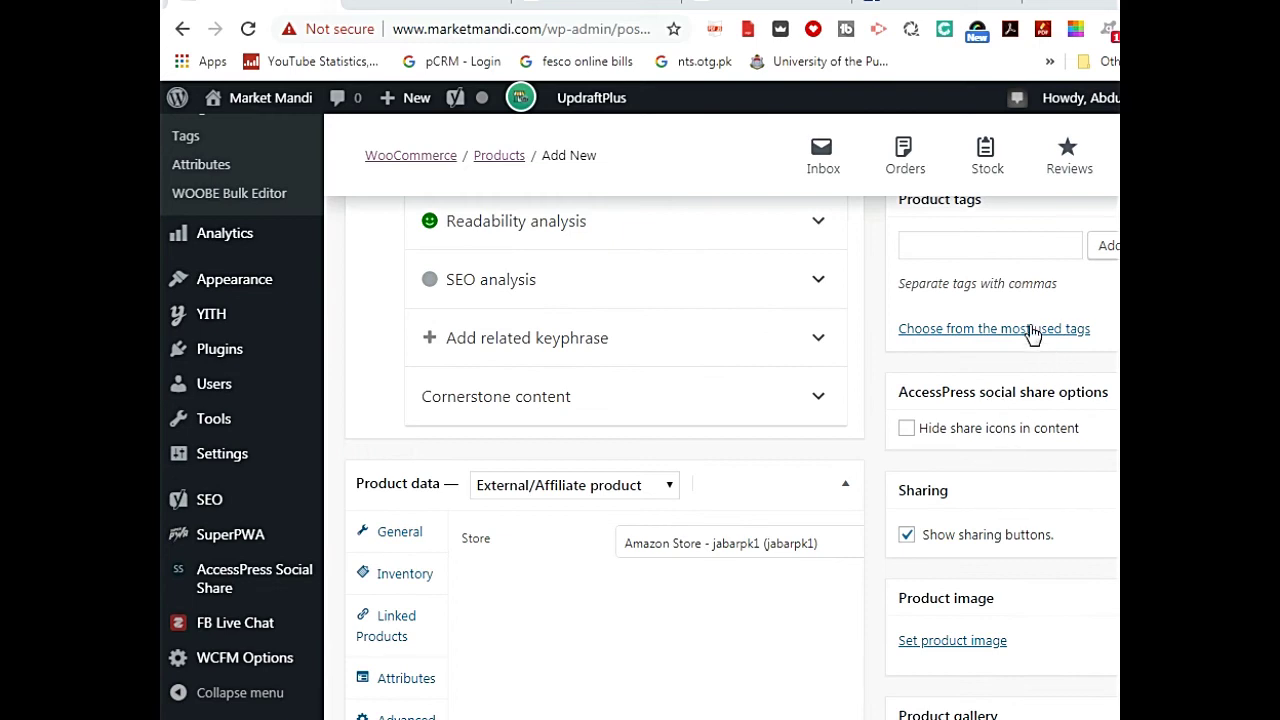
scroll(989, 411, "down", 1)
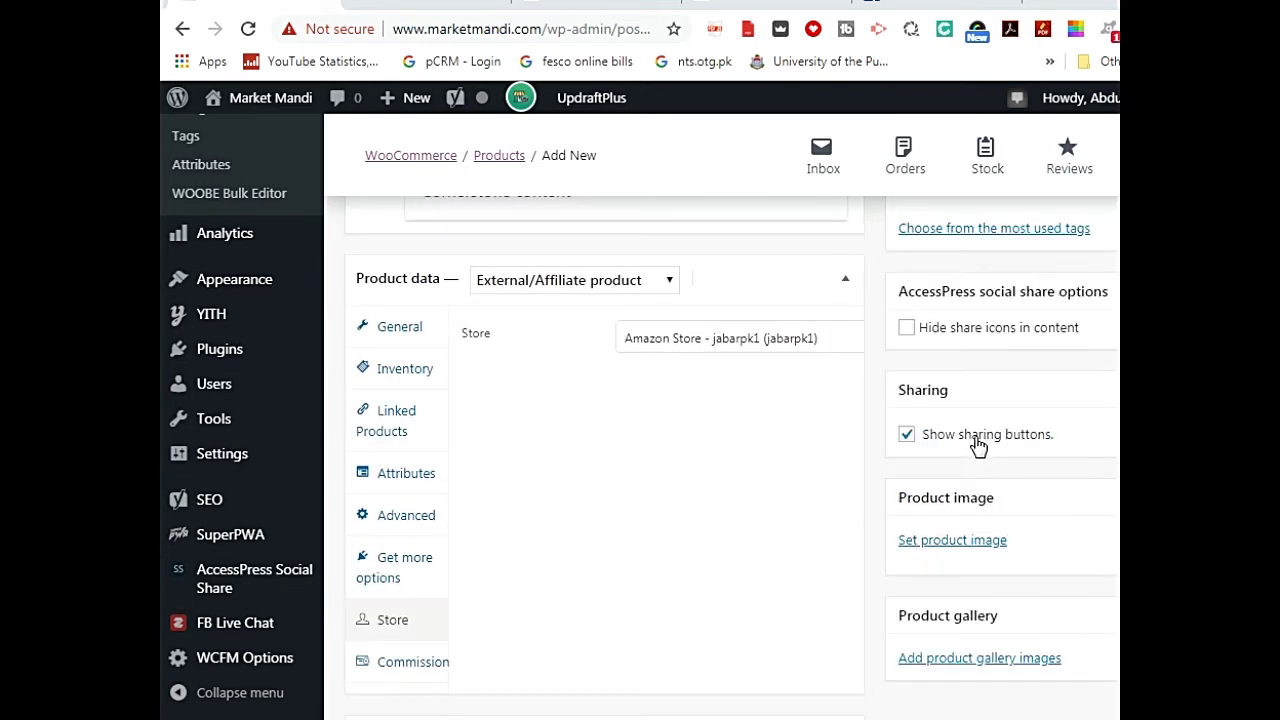
scroll(975, 447, "down", 3)
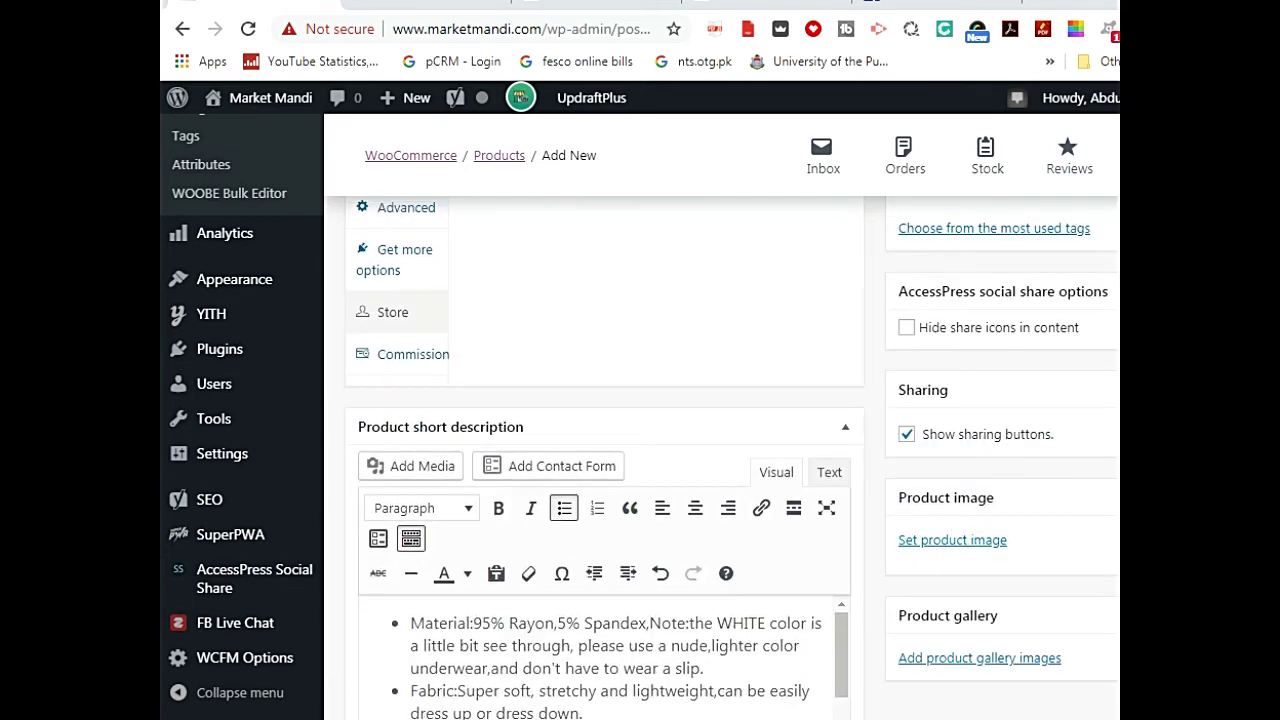
left_click(767, 5)
scroll(1103, 389, "up", 7)
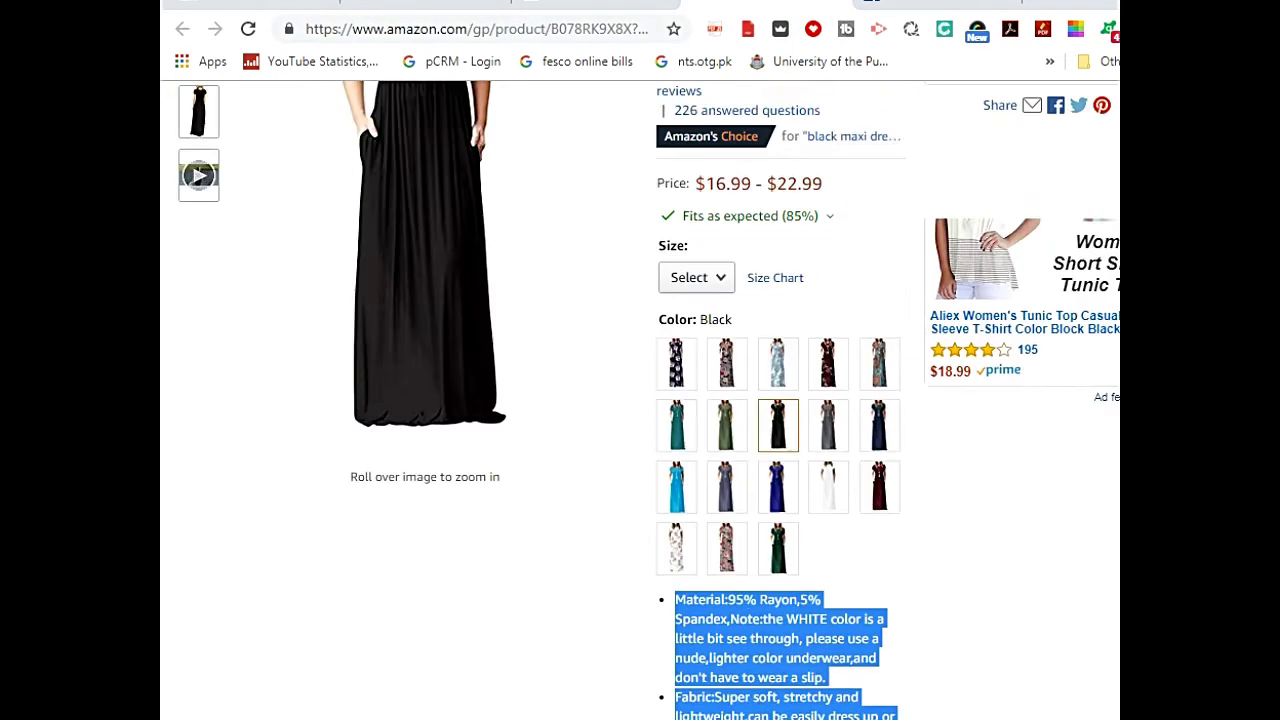
scroll(400, 465, "down", 5)
left_click(943, 29)
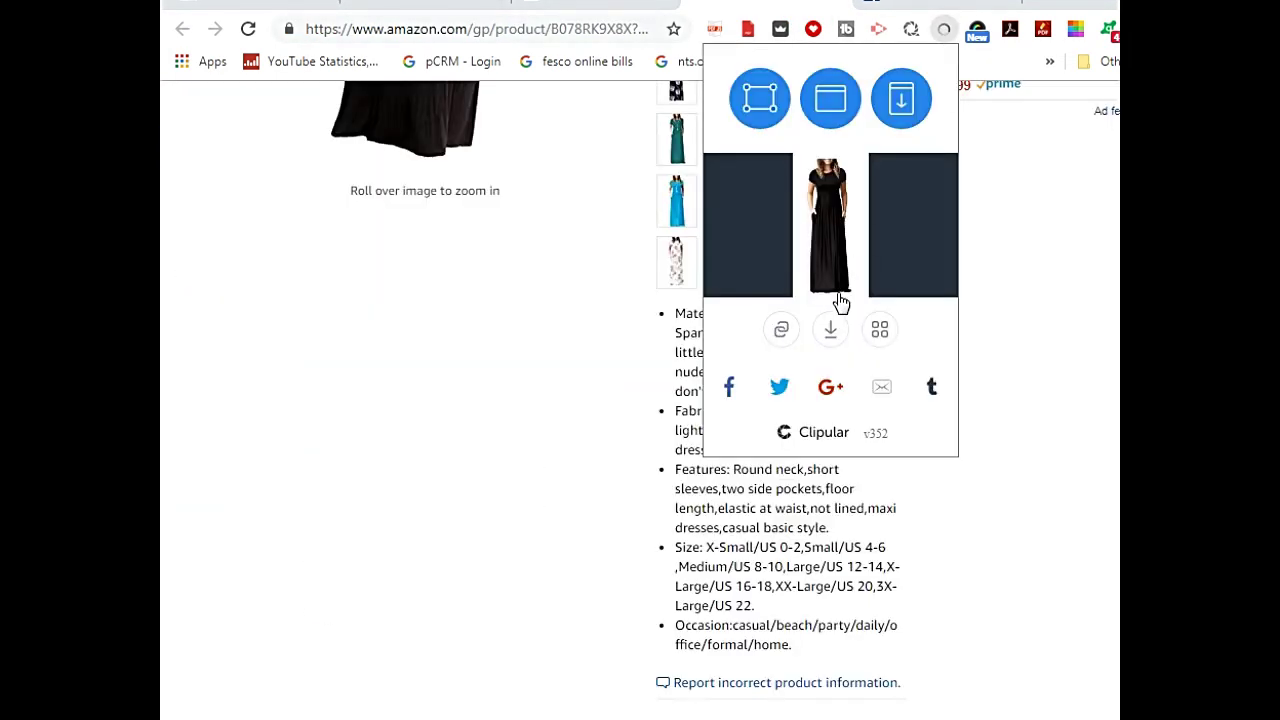
left_click(838, 338)
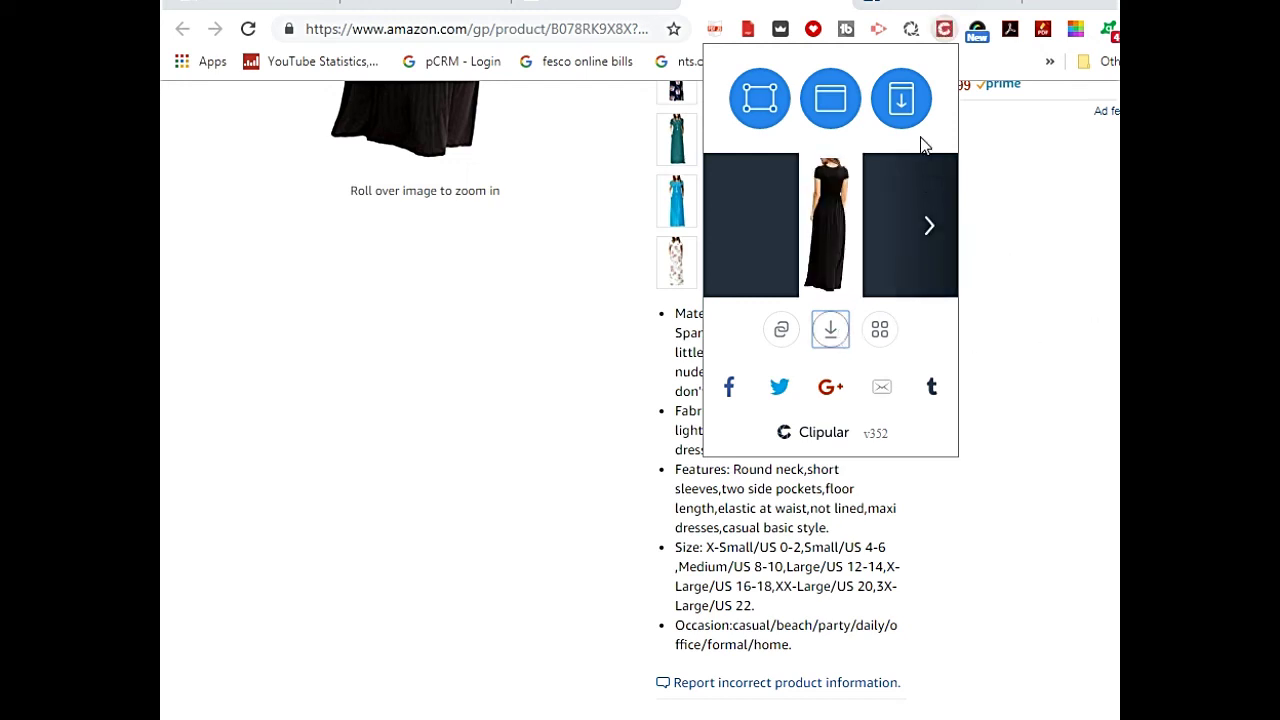
left_click(932, 220)
left_click(830, 329)
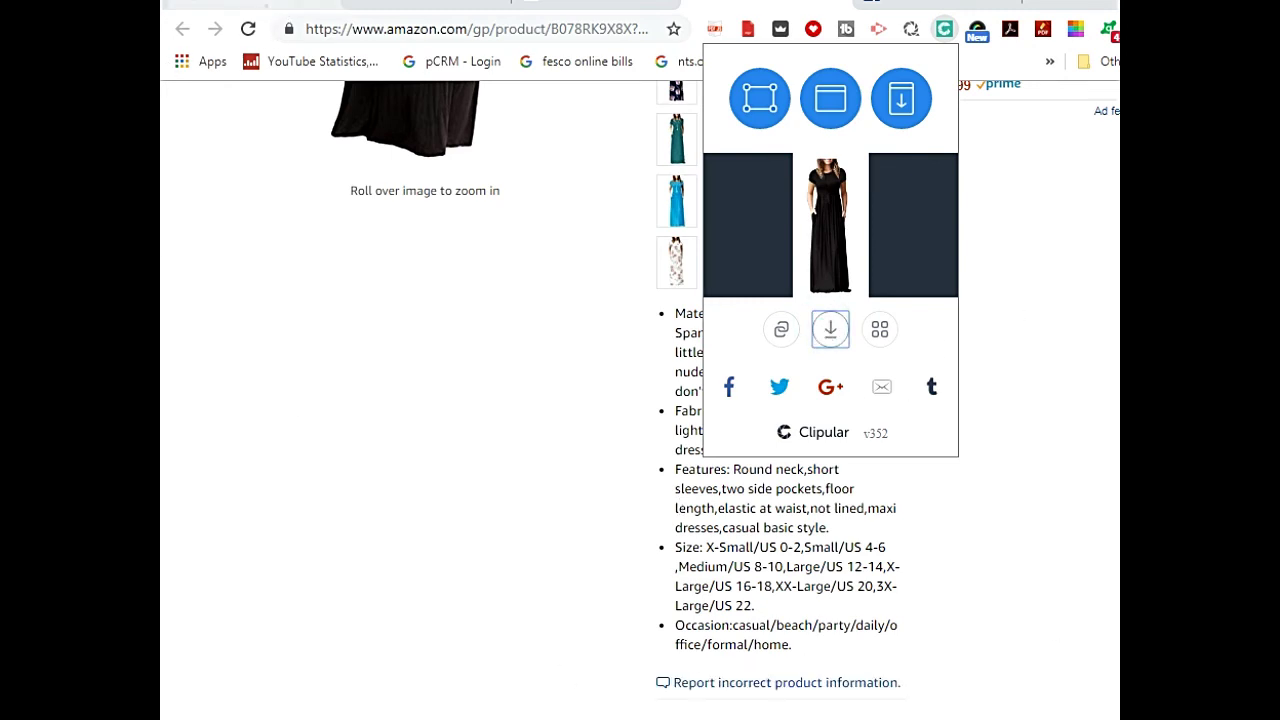
left_click(250, 5)
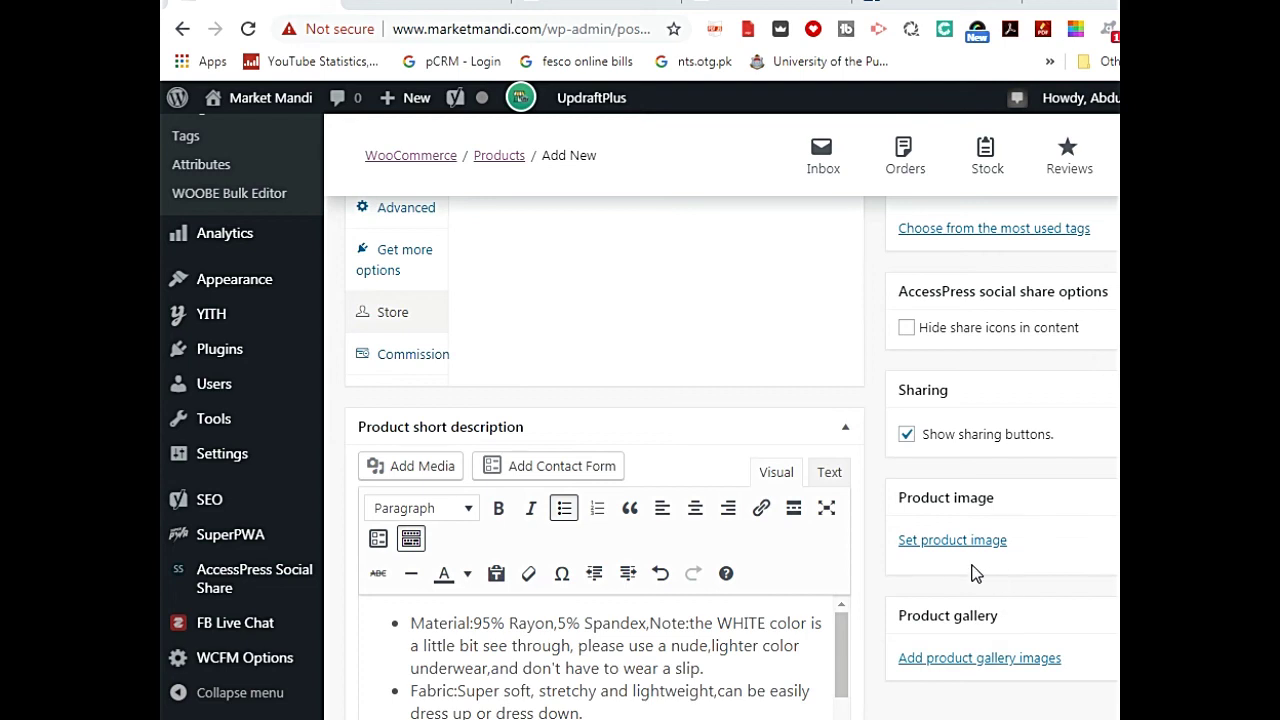
left_click(945, 539)
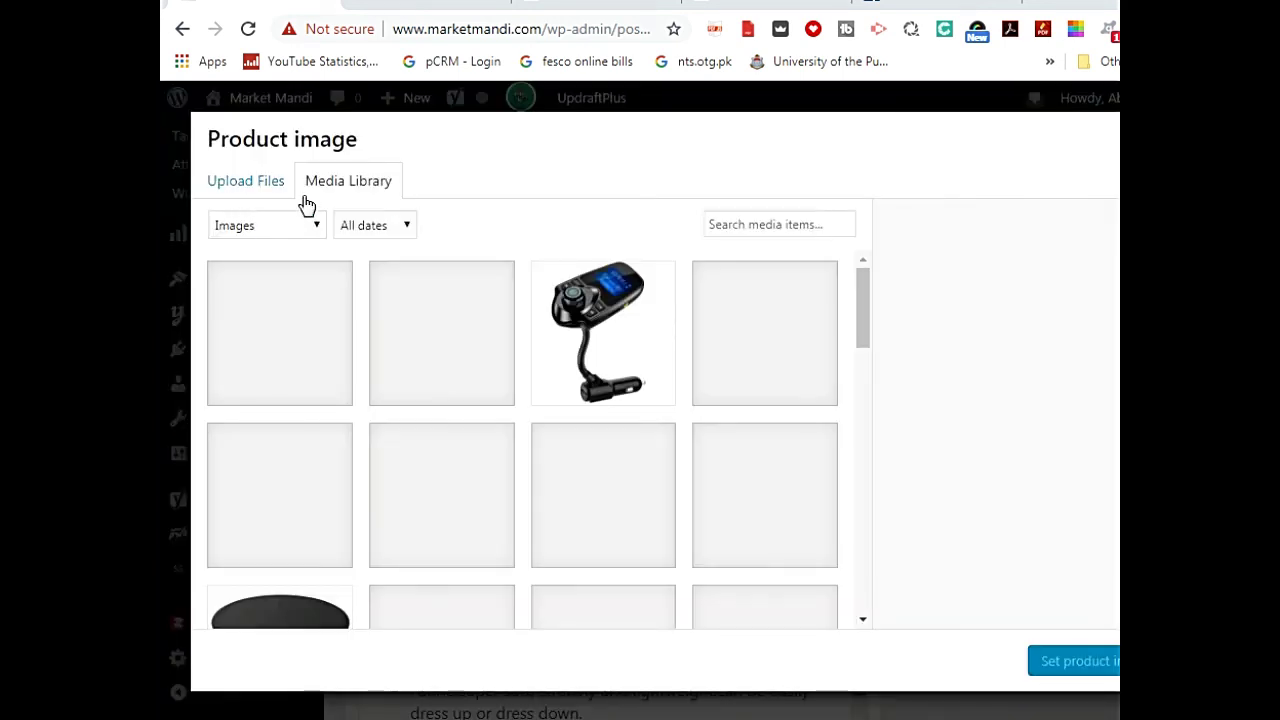
left_click(262, 180)
left_click(689, 438)
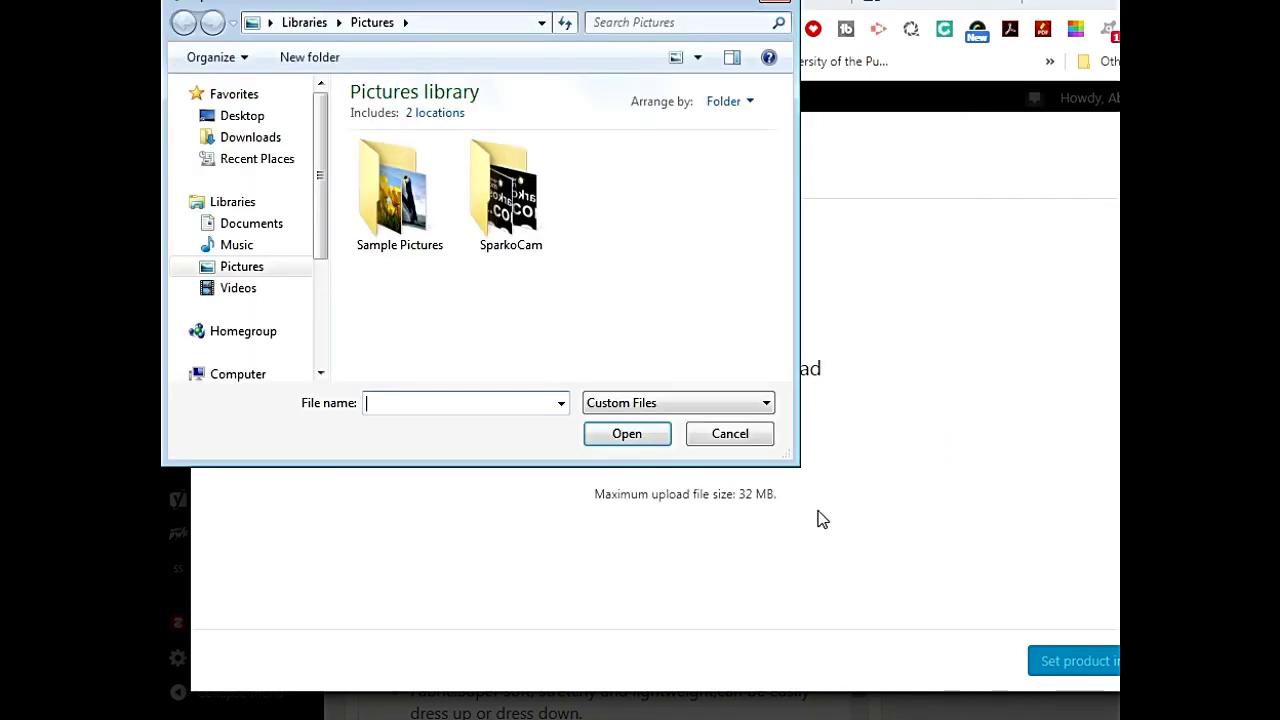
left_click(248, 137)
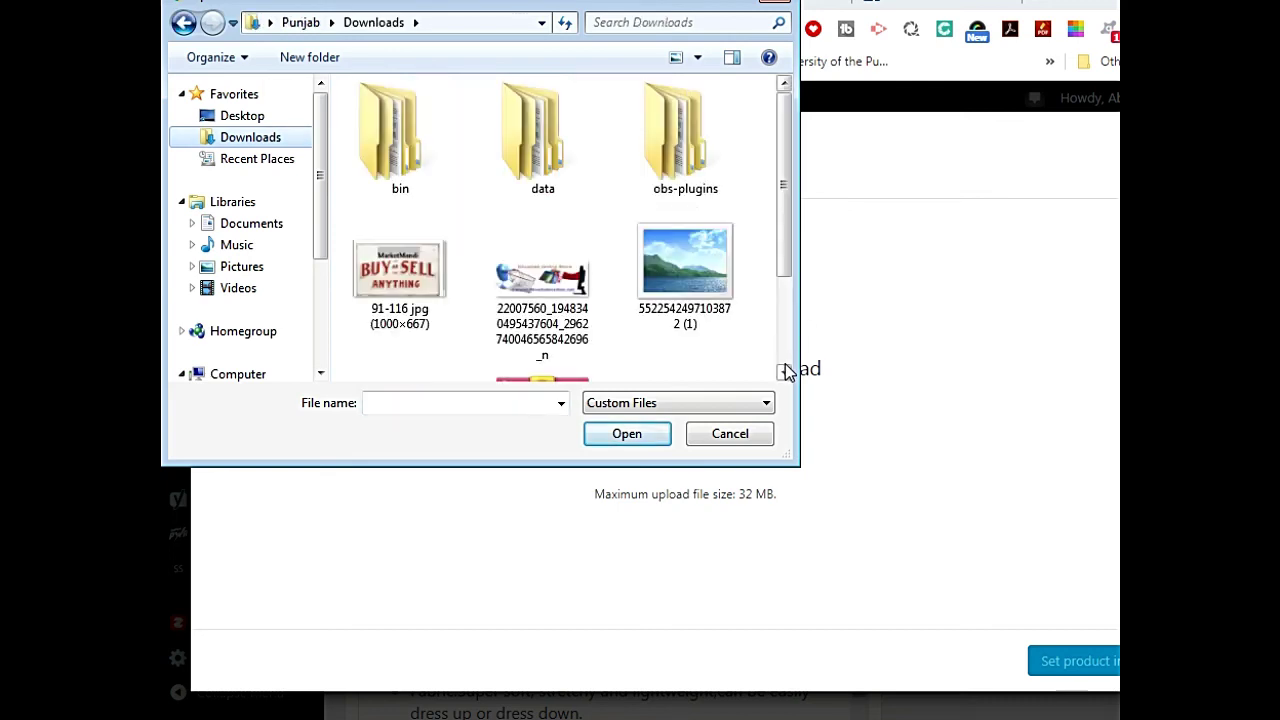
left_click(785, 372)
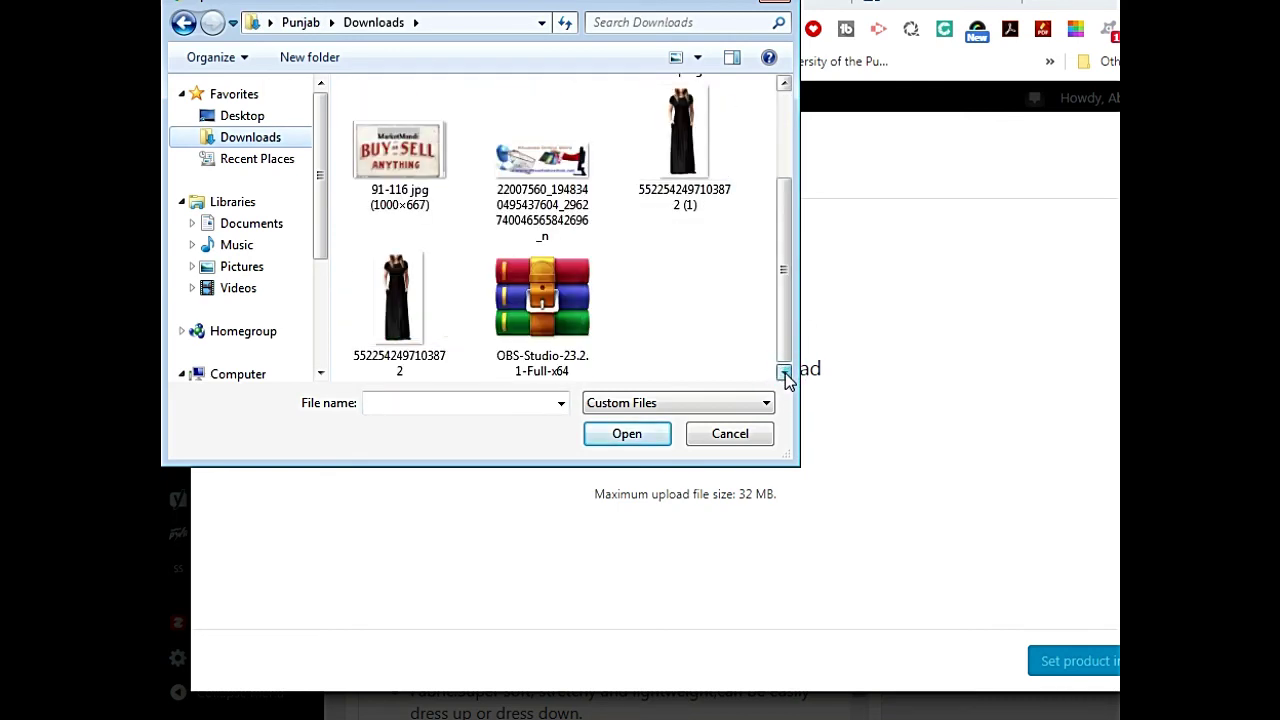
left_click(712, 140)
left_click(390, 320, "ctrl")
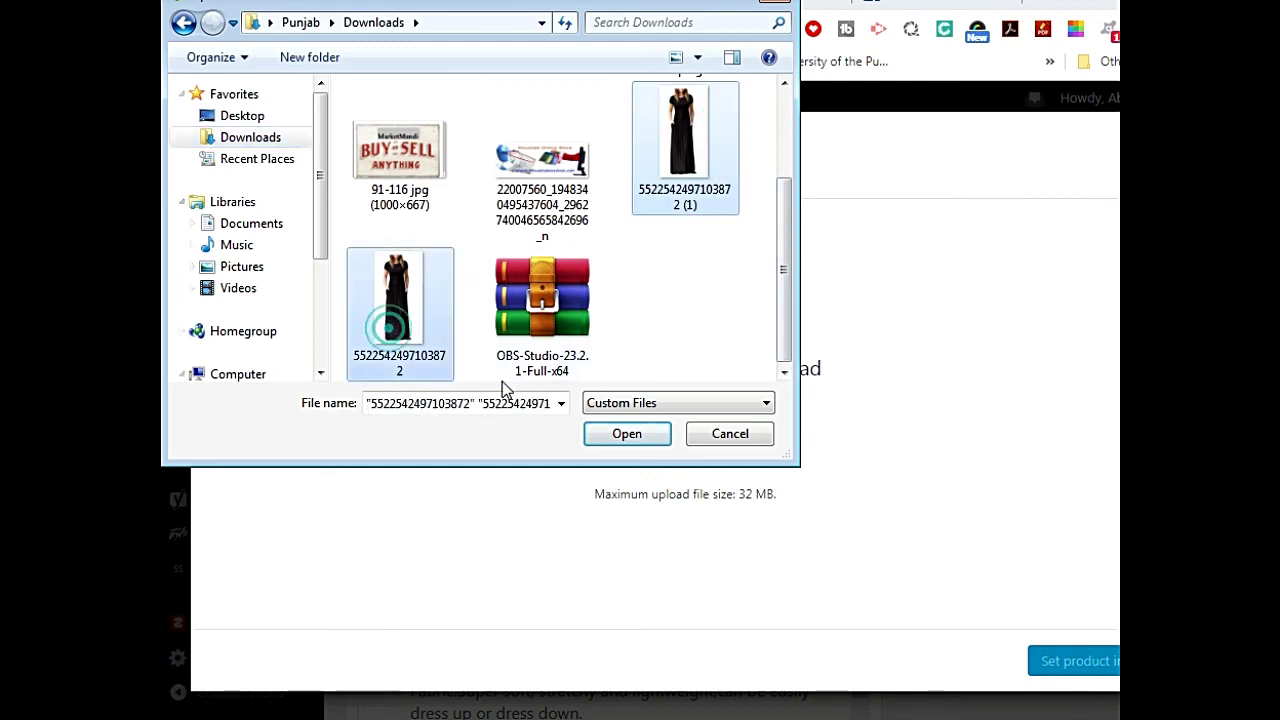
left_click(628, 437)
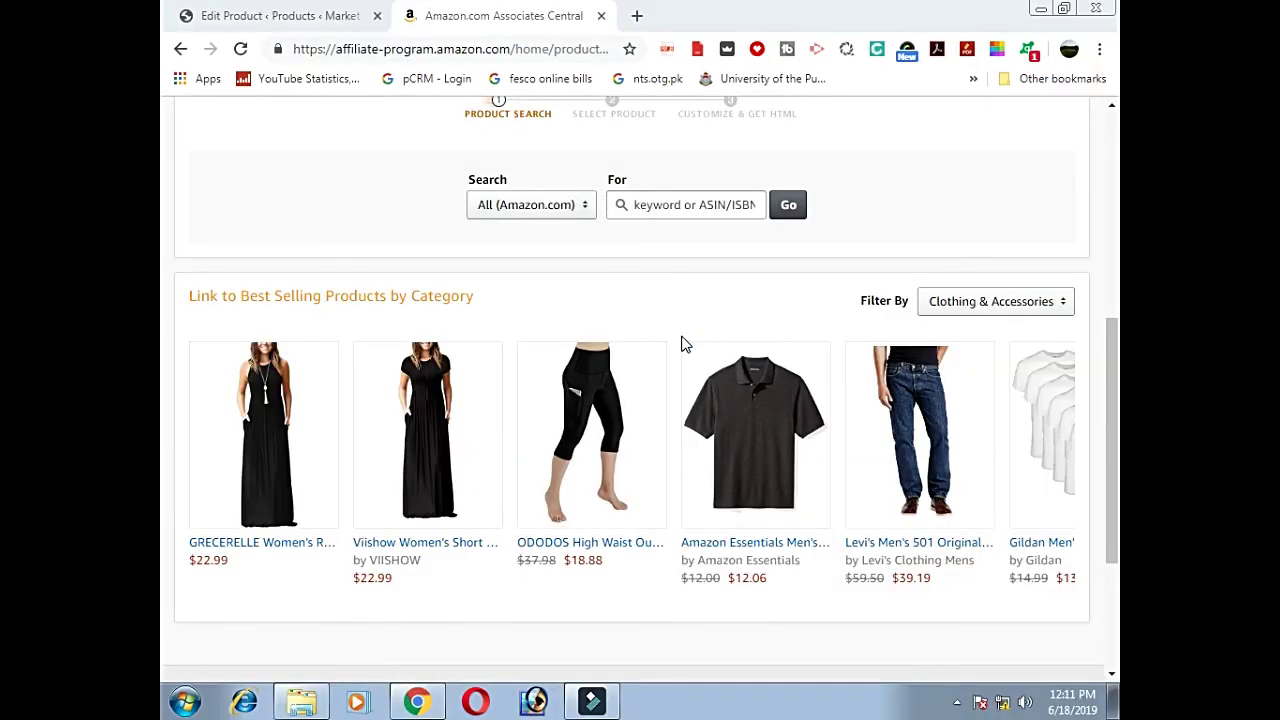
Step: Open the Viishow dress picture from the Associates best sellers in its own tab and save it to the computer as 31Vc9PckuOL
mouse_move(430, 478)
right_click(430, 402)
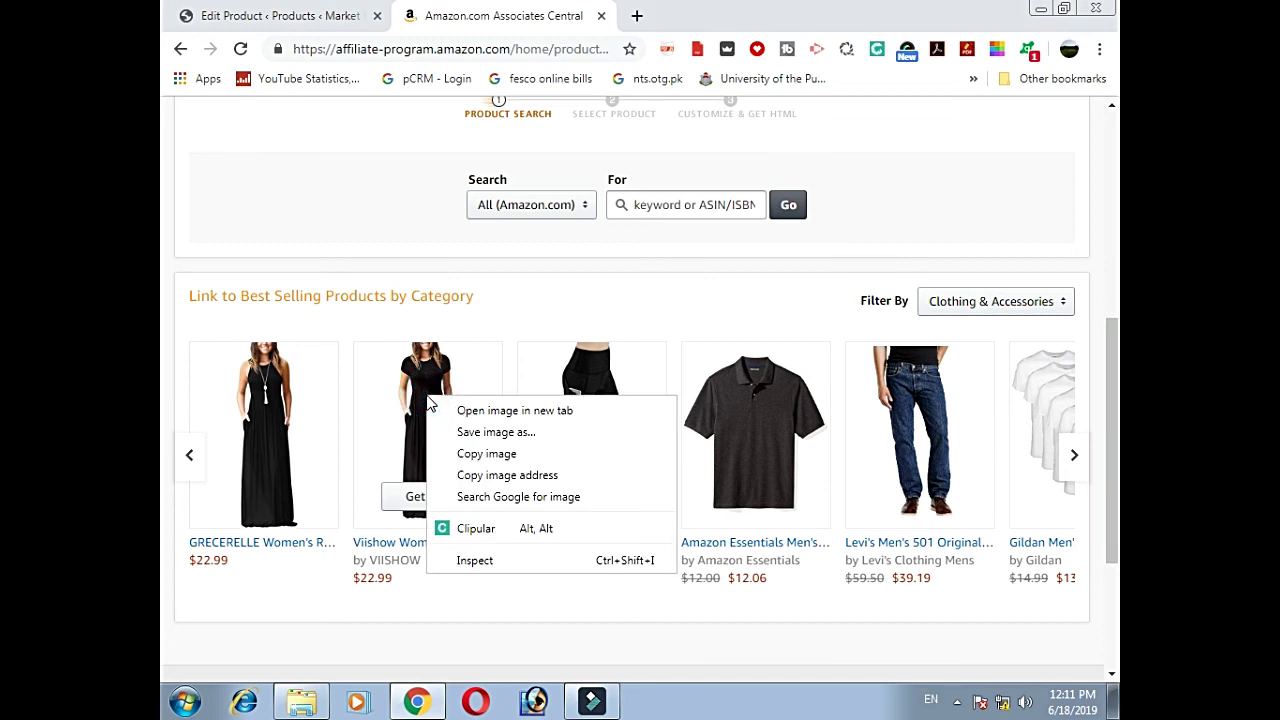
left_click(505, 411)
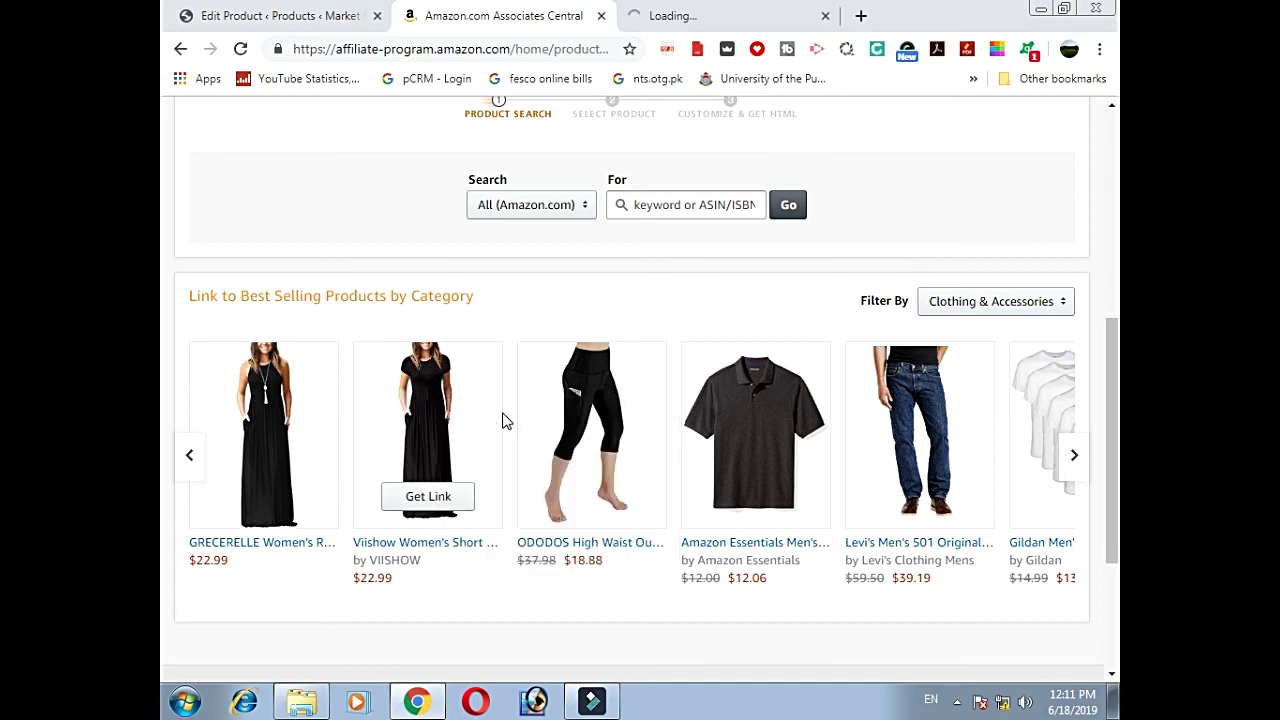
left_click(718, 16)
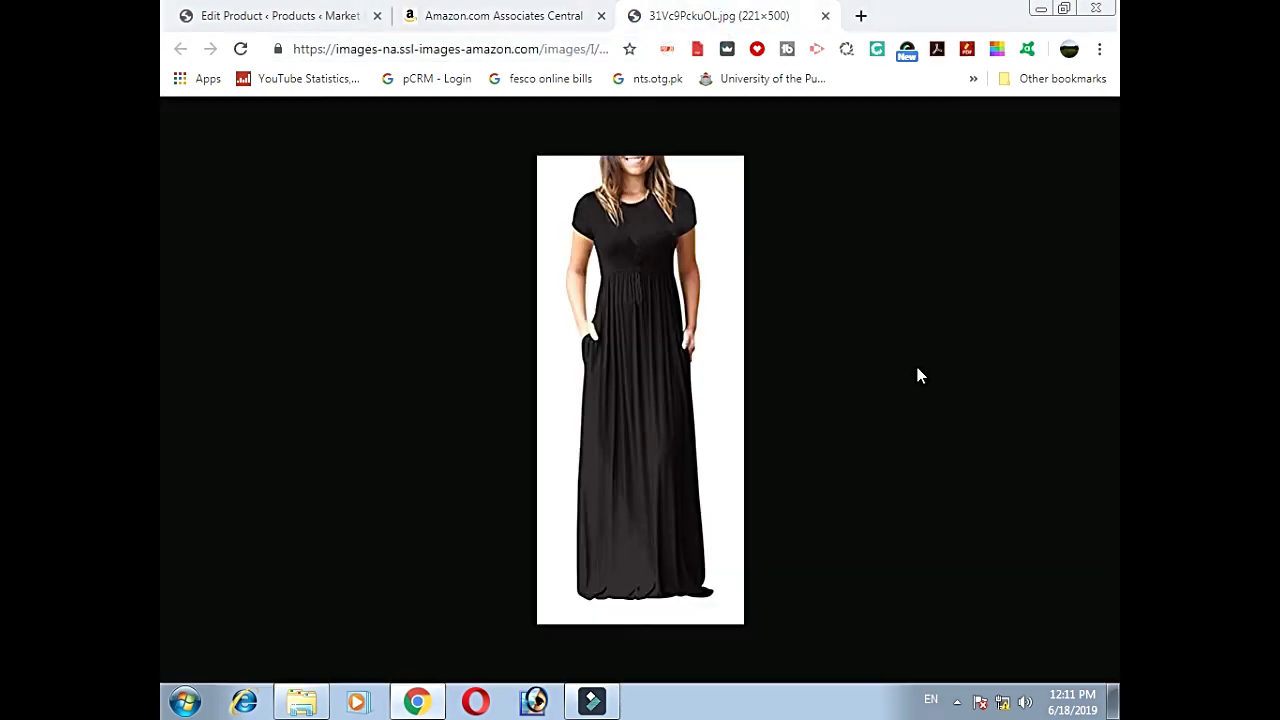
right_click(645, 350)
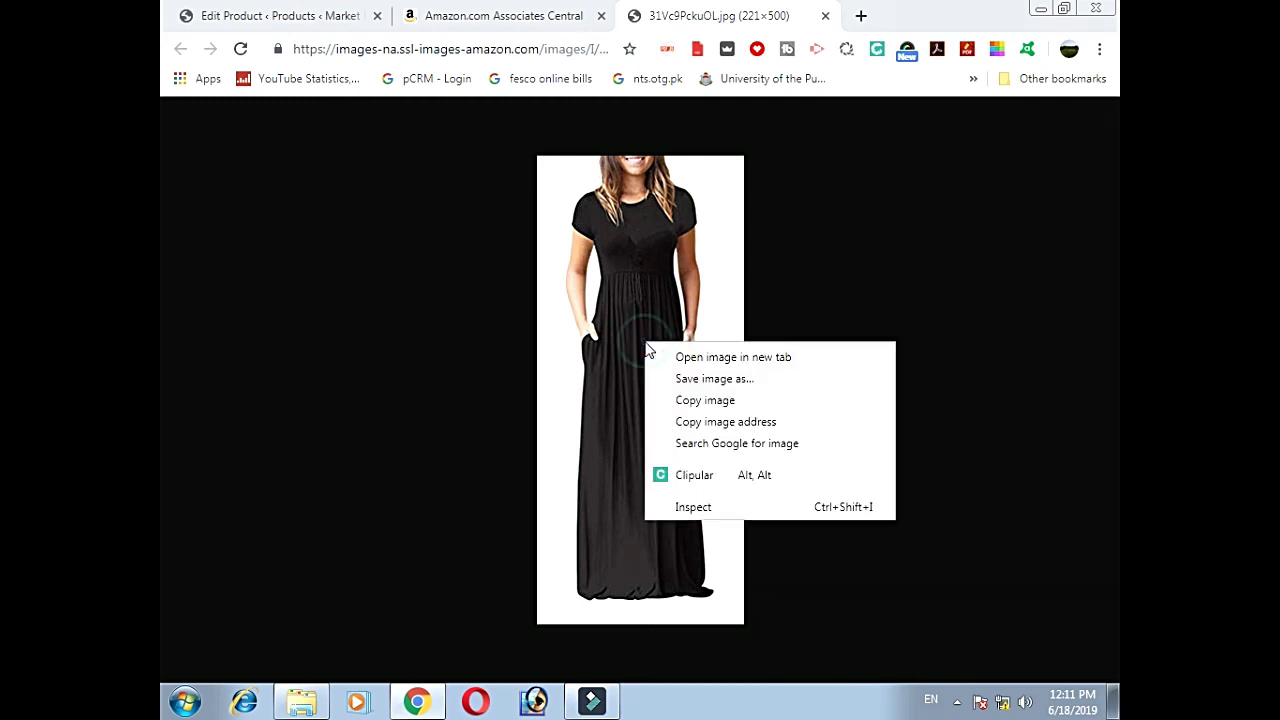
left_click(714, 379)
left_click(578, 421)
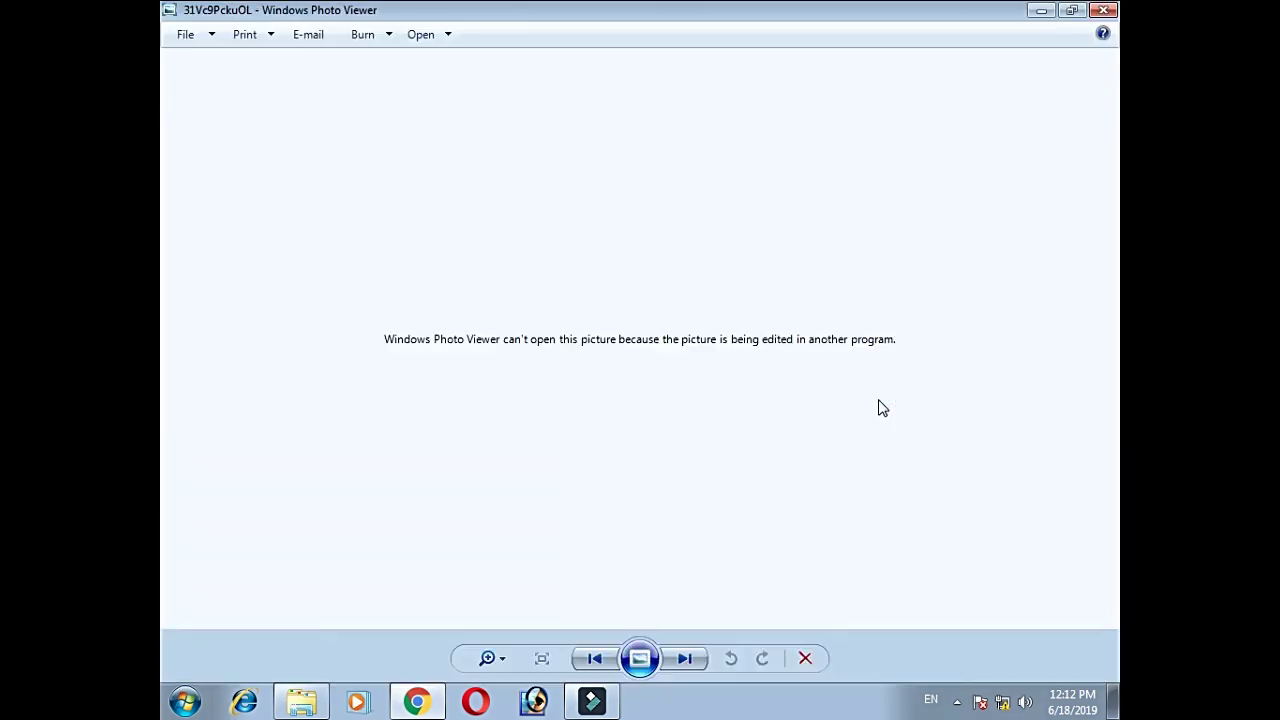
key("alt+F4")
Step: Check the product image and product gallery on the Viishow dress's WooCommerce edit page
left_click(297, 14)
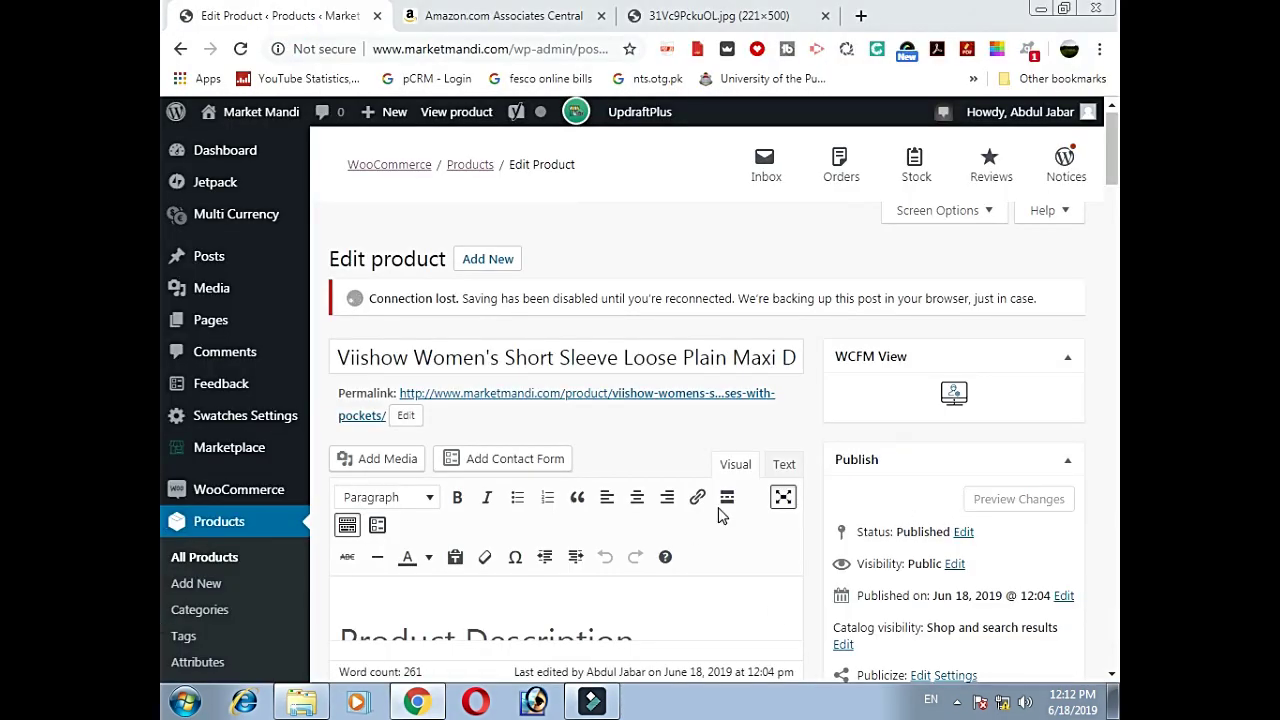
scroll(722, 515, "down", 10)
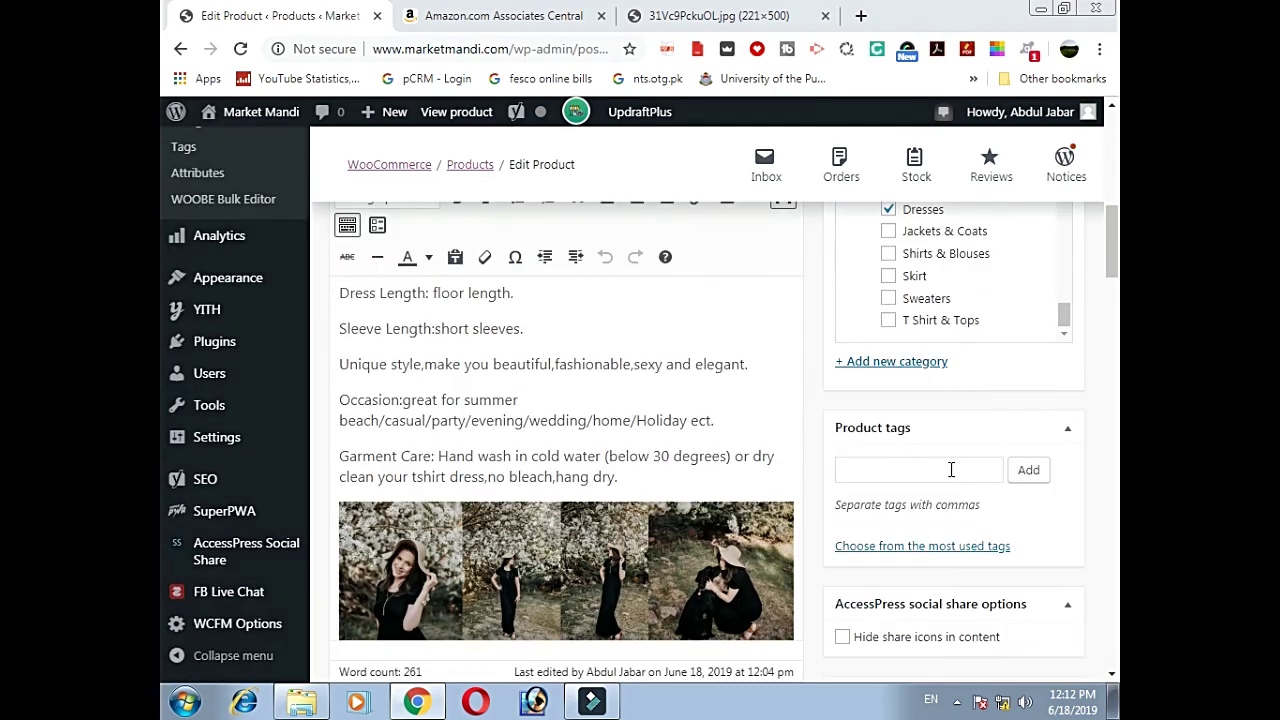
scroll(951, 470, "down", 2)
scroll(951, 478, "down", 3)
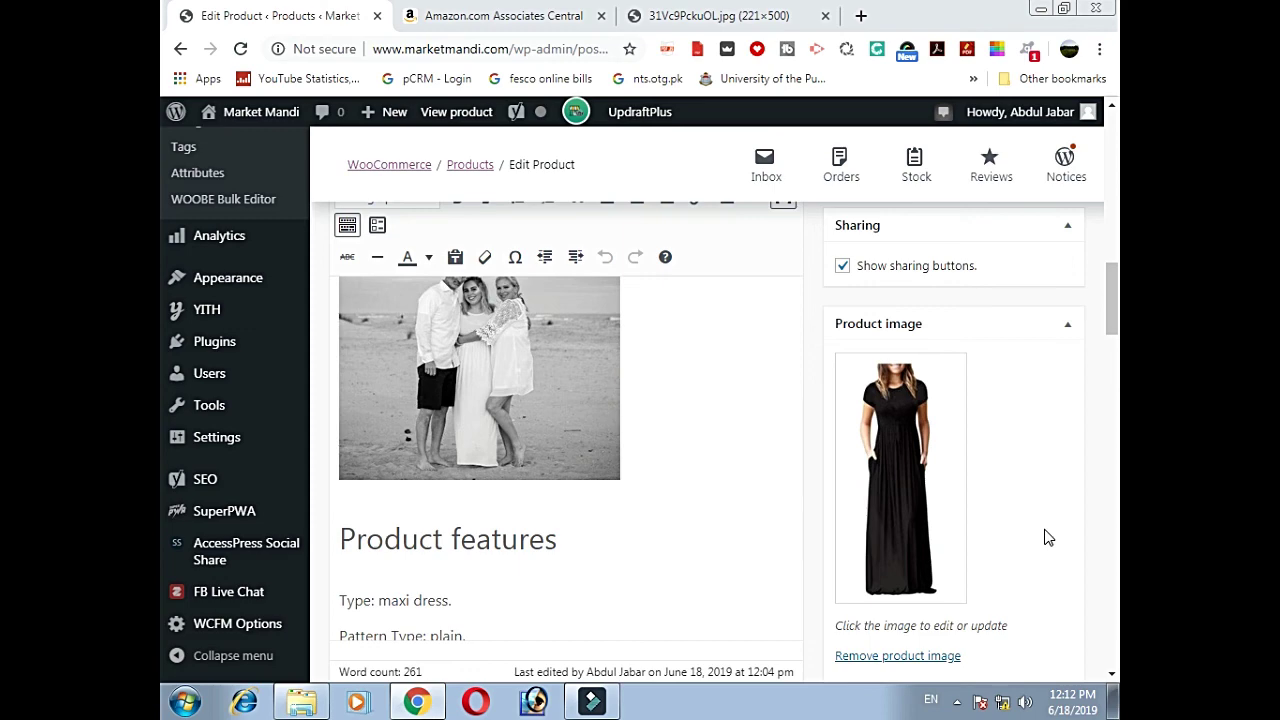
scroll(1047, 540, "down", 2)
scroll(1048, 542, "up", 5)
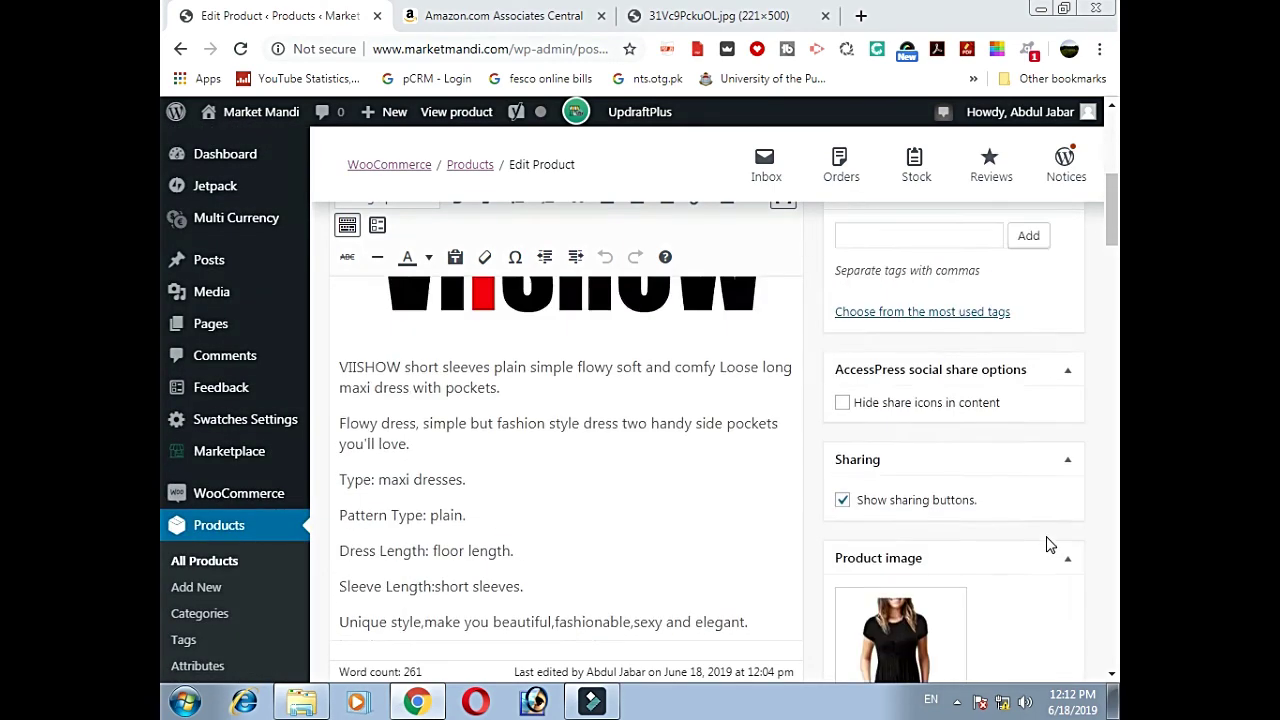
scroll(1048, 544, "down", 8)
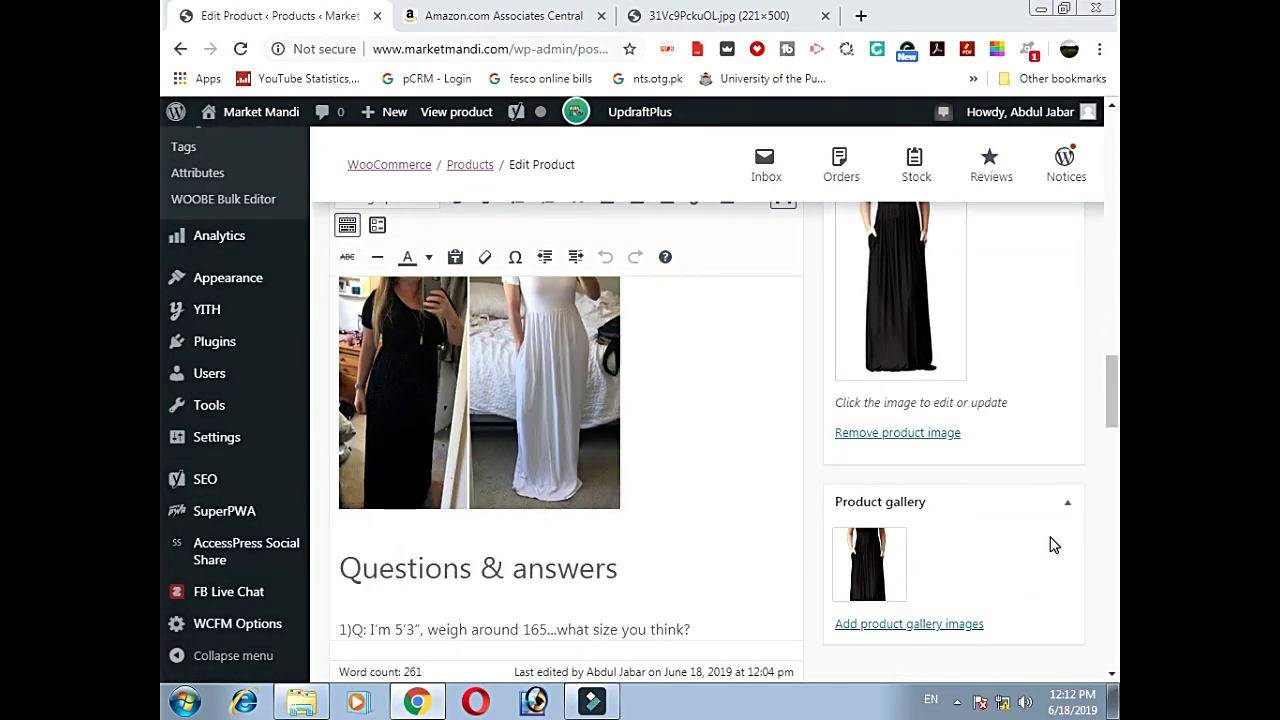
Step: Set the dress's regular price (USD) to 22.99 and update the published product
scroll(1050, 543, "down", 6)
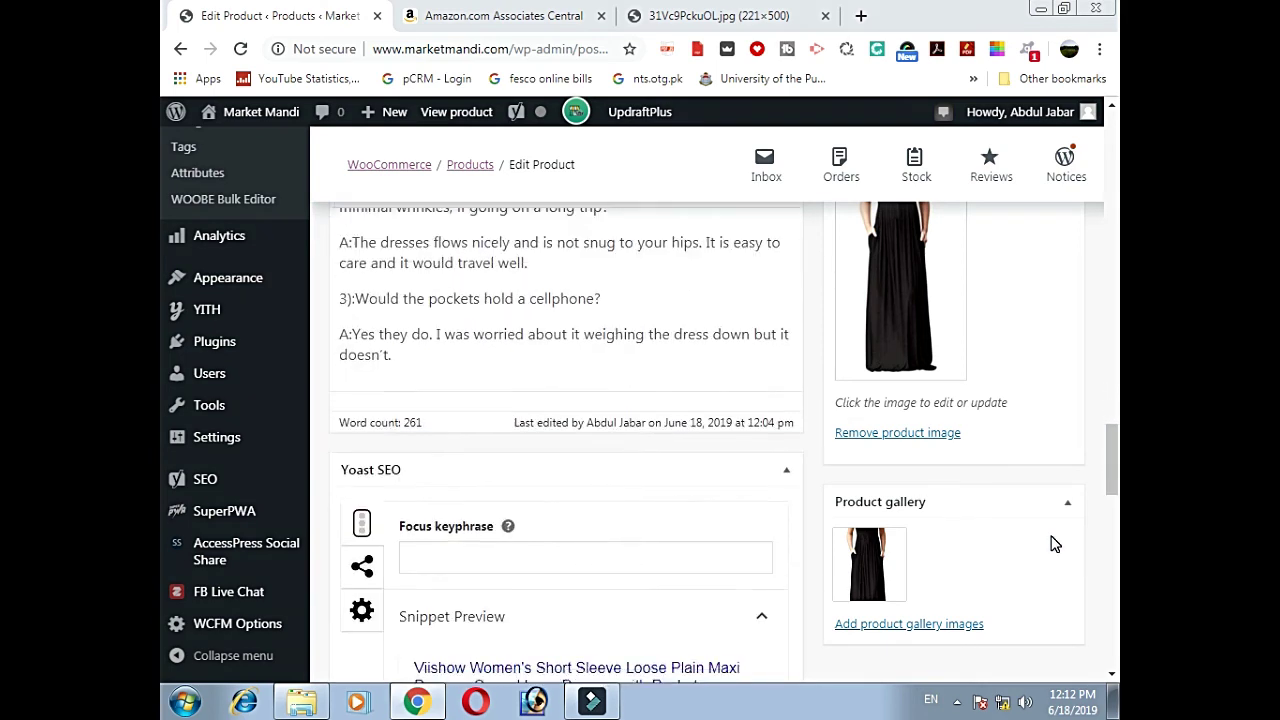
scroll(1052, 543, "down", 7)
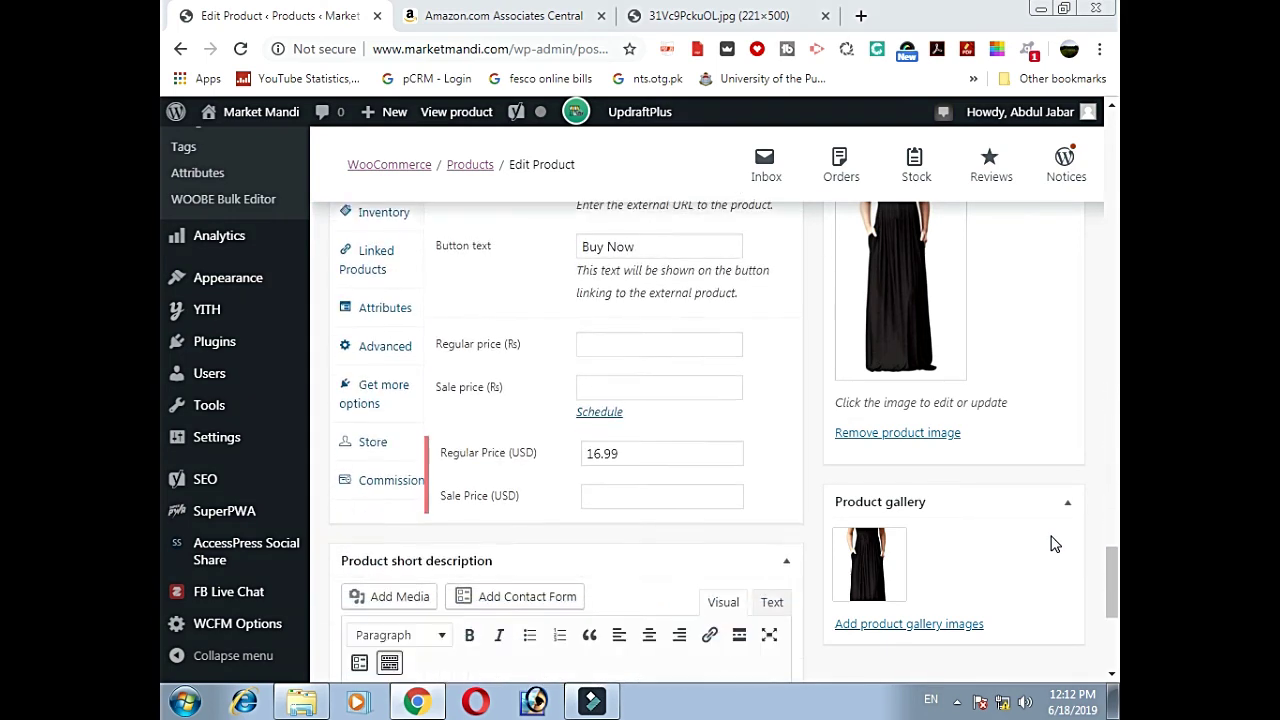
left_click(602, 352)
key("BackSpace")
key("BackSpace")
type("22")
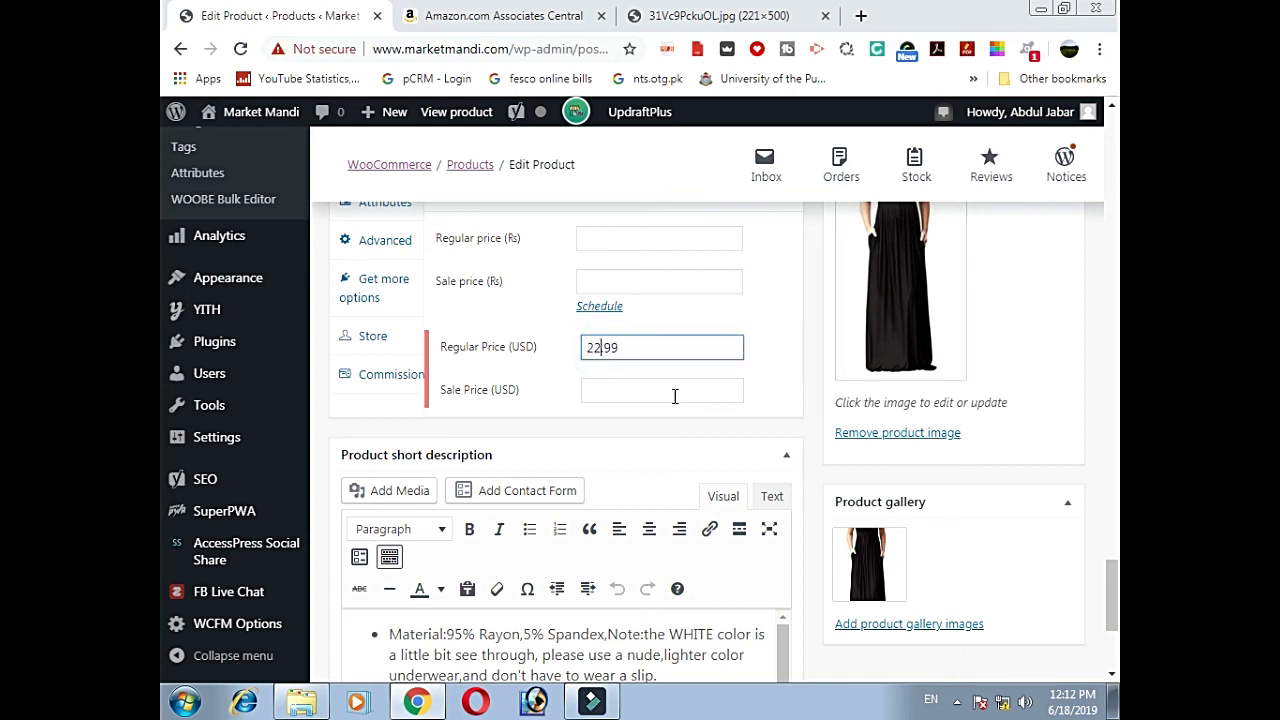
left_click(779, 386)
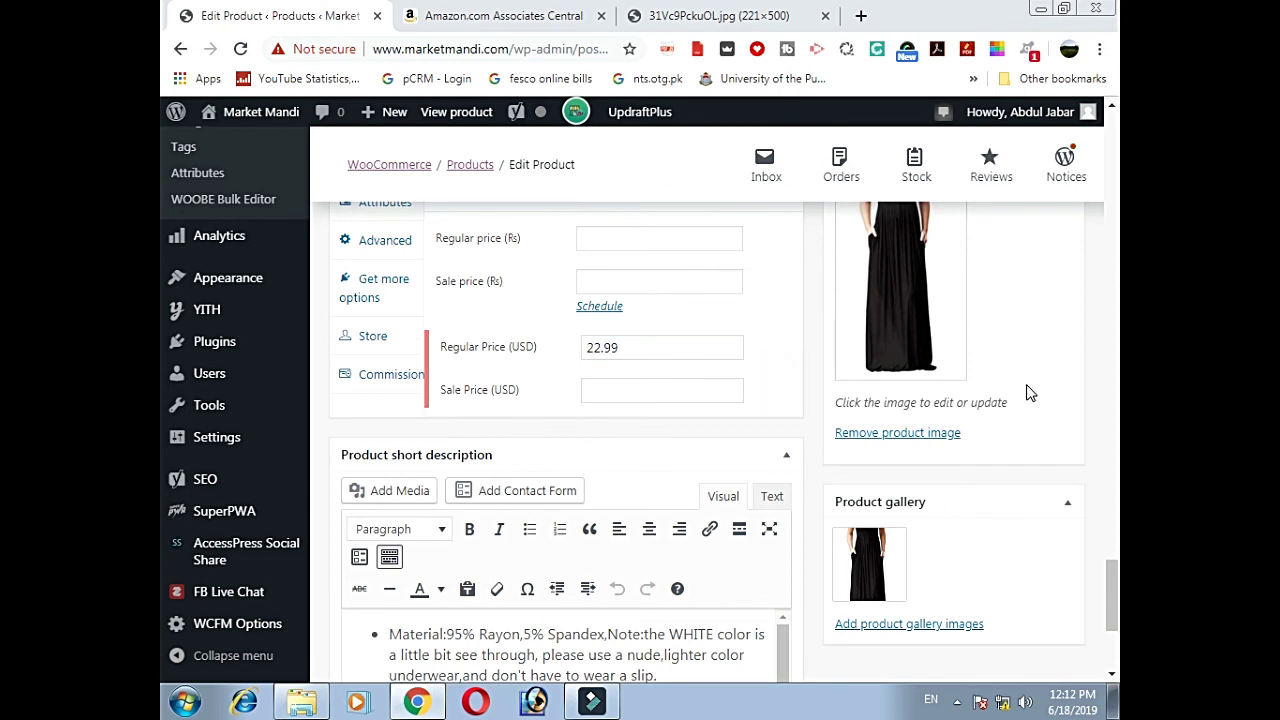
scroll(1030, 400, "up", 5)
scroll(1040, 415, "up", 10)
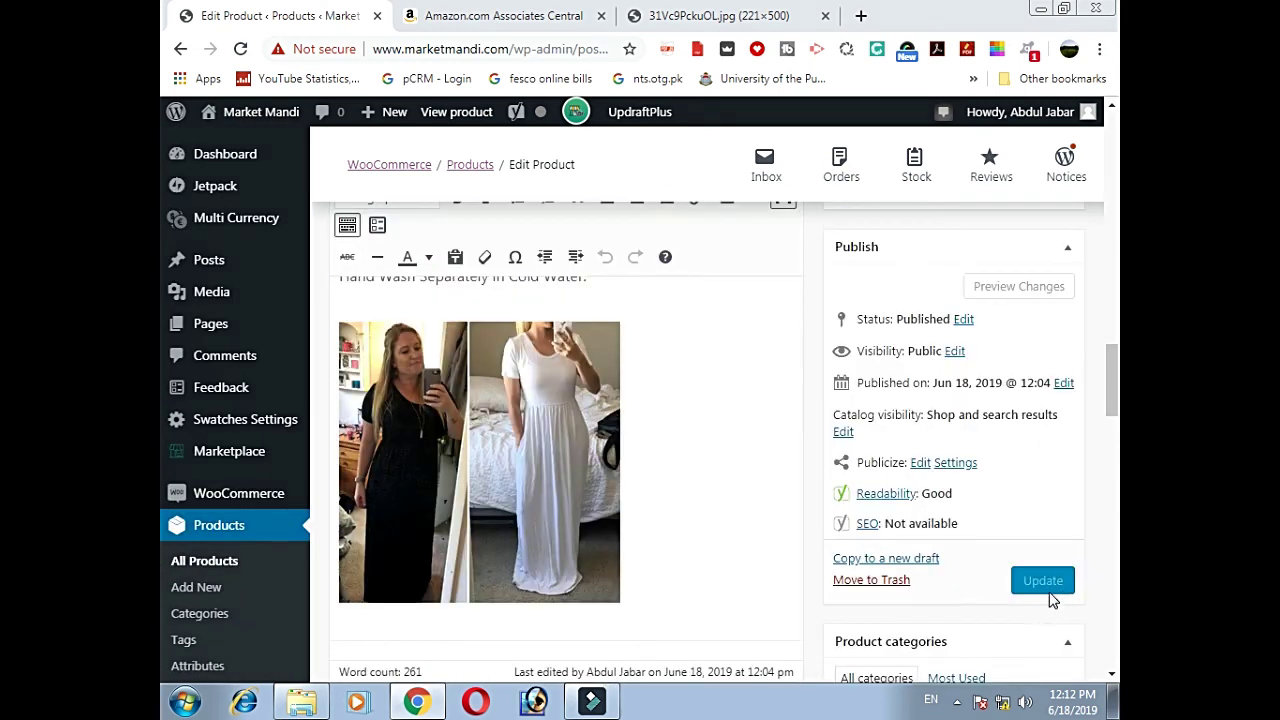
left_click(1045, 582)
Step: Go to the Amazon Associates home page and look through its promotions and recommended products
left_click(460, 16)
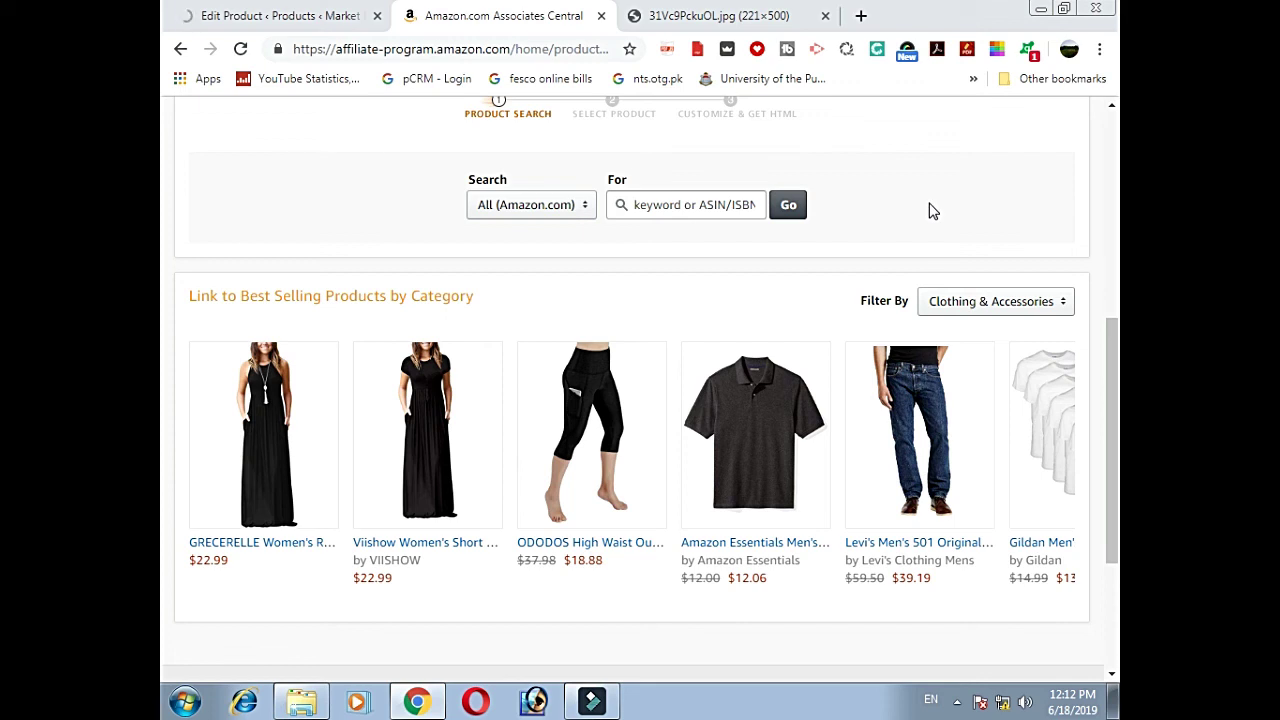
scroll(930, 210, "up", 5)
left_click(205, 210)
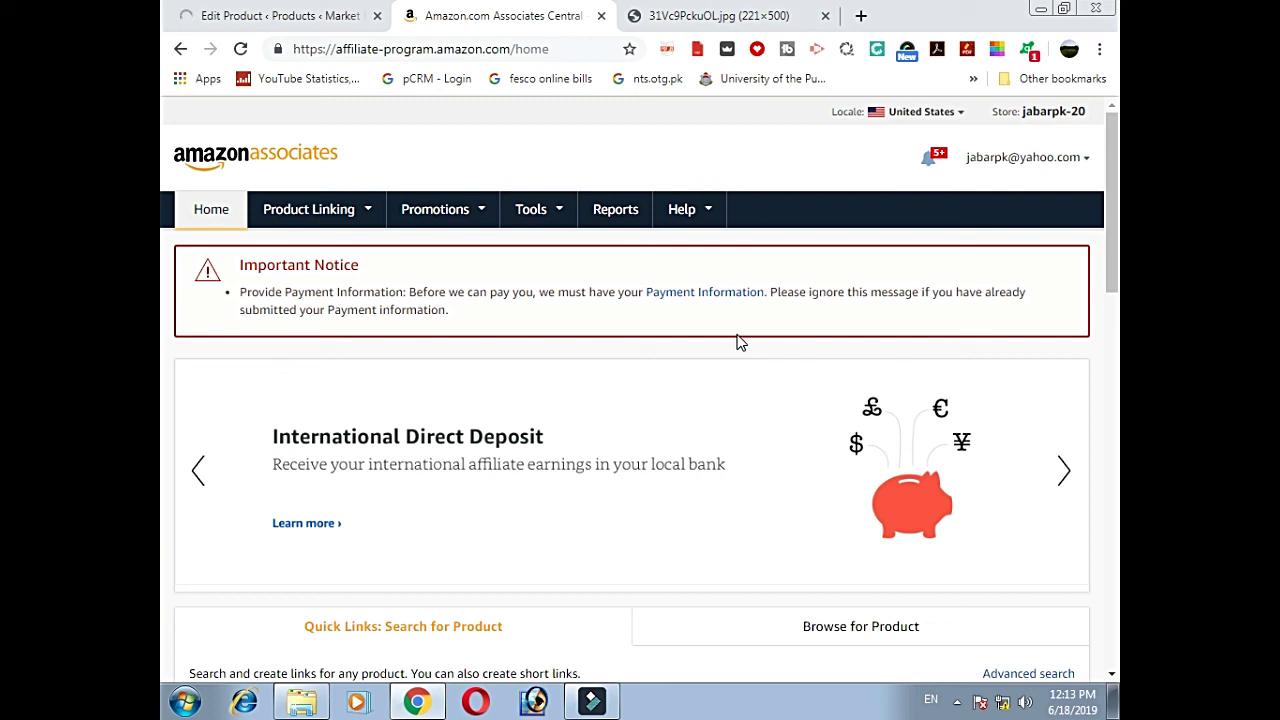
scroll(740, 342, "down", 4)
scroll(737, 334, "up", 4)
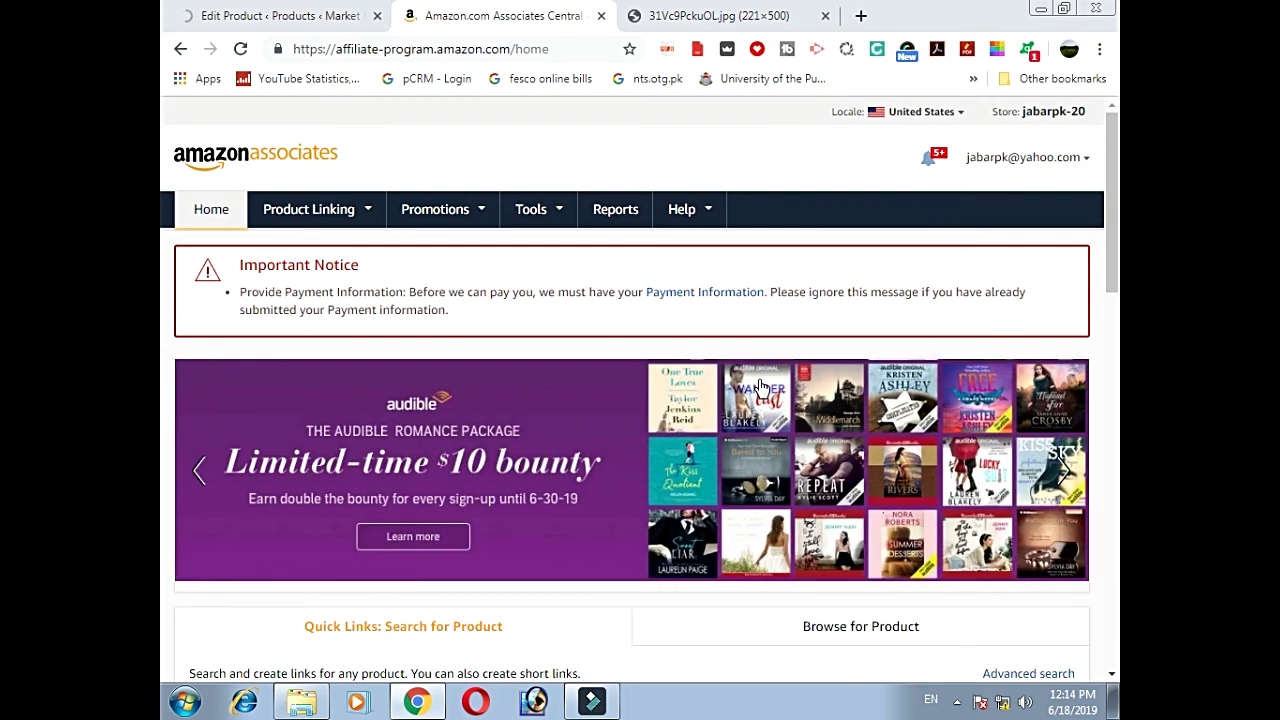
scroll(768, 420, "down", 15)
scroll(773, 460, "up", 3)
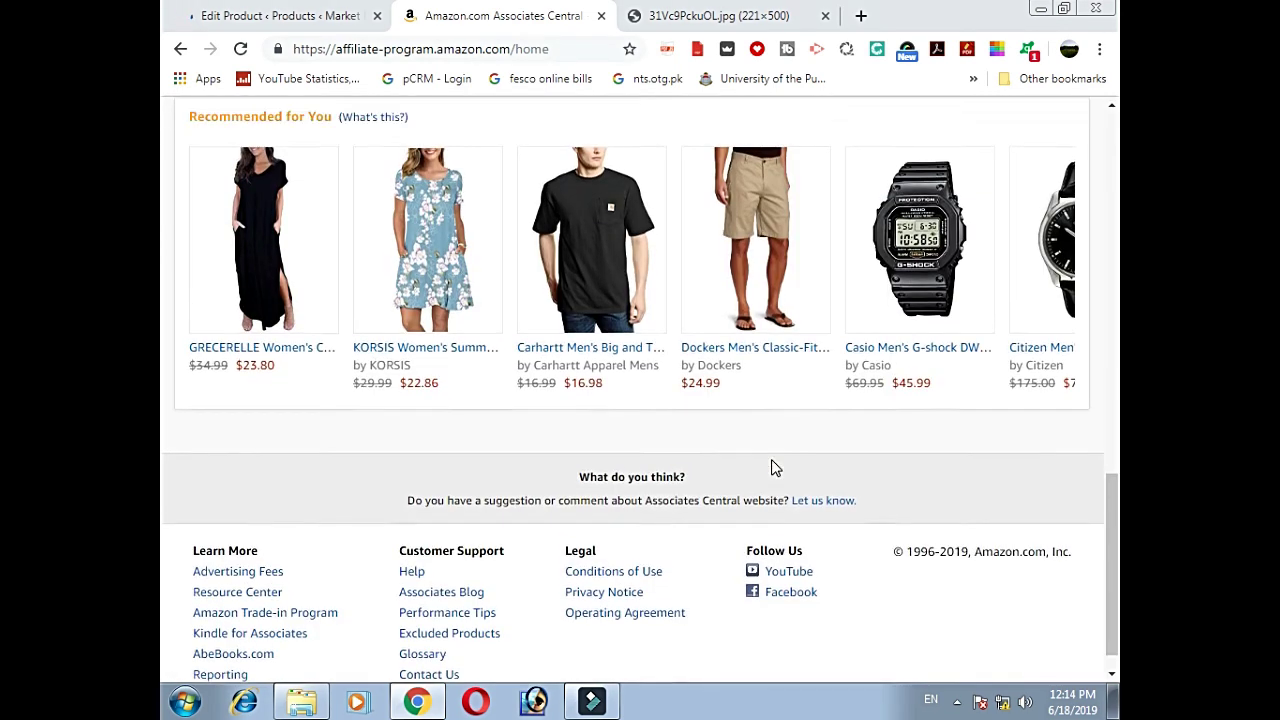